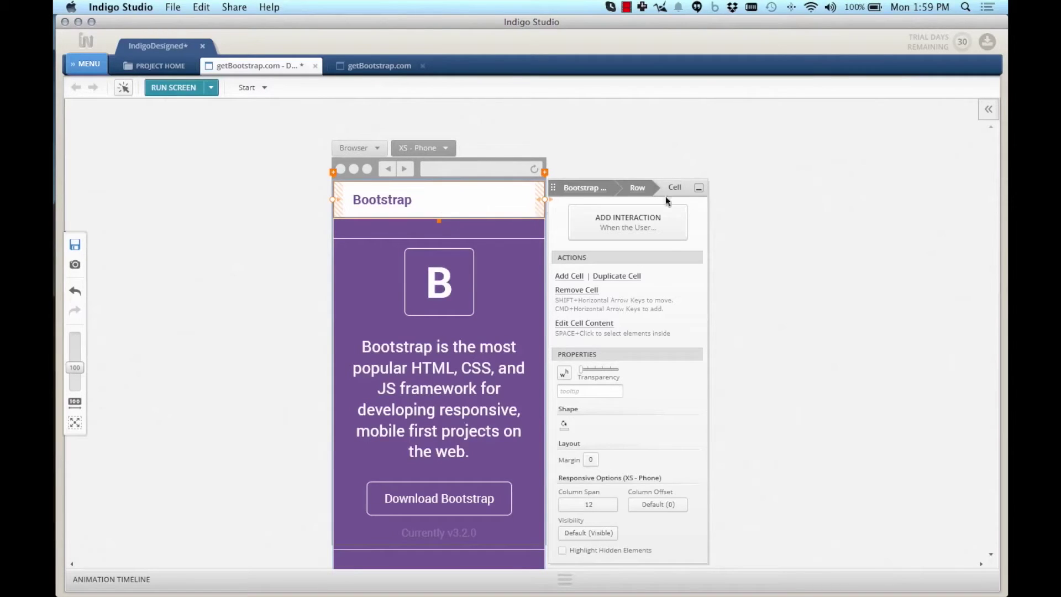
# Narrow the Bootstrap header cell to a column span of 6 and add a second cell beside it
pyautogui.moveTo(546, 200); pyautogui.dragTo(439, 199)
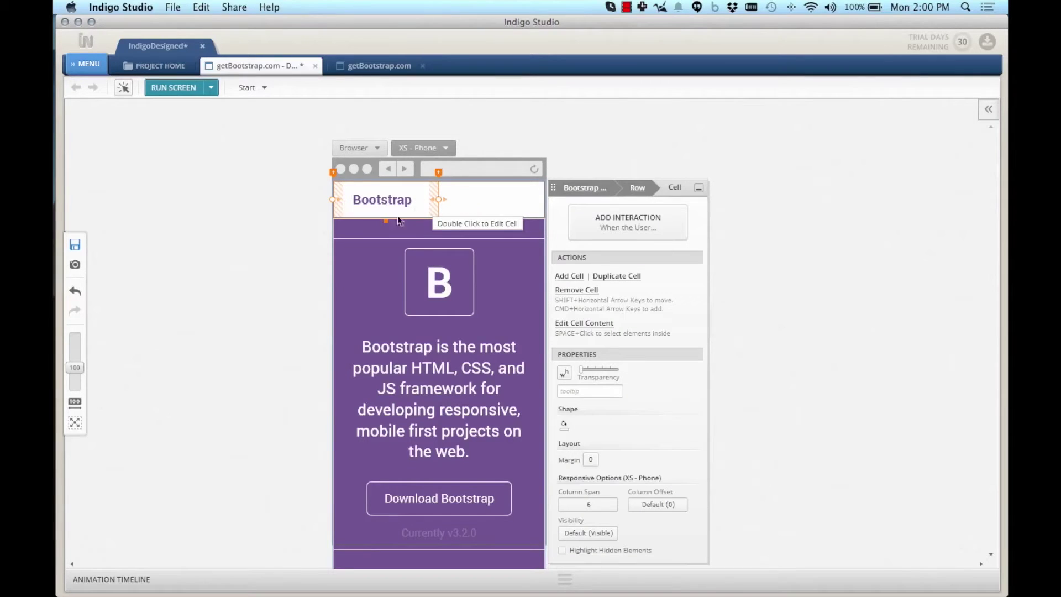
pyautogui.click(438, 172)
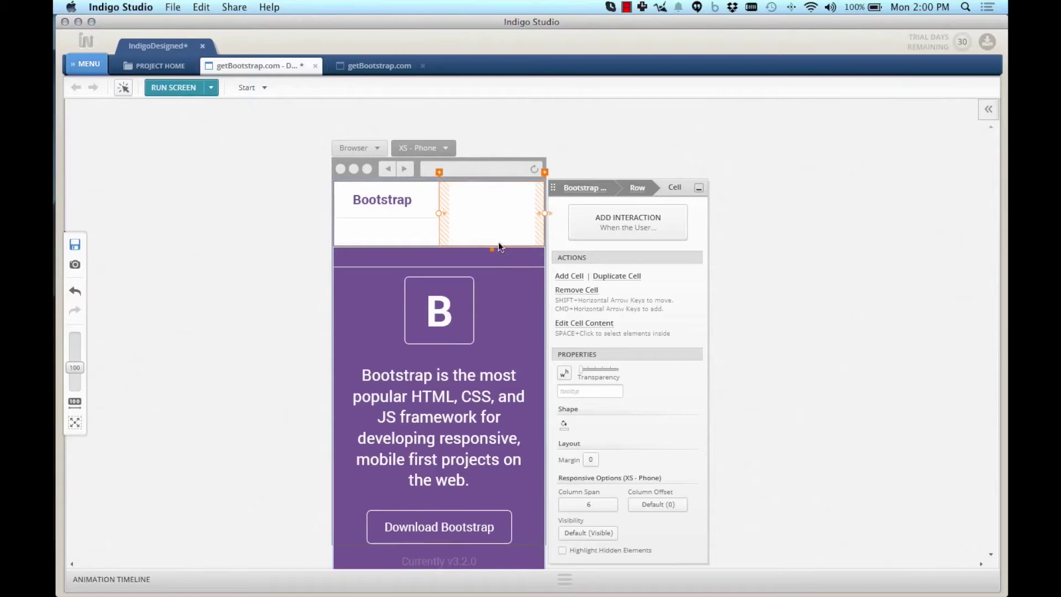
# Insert an icon in the new header cell, choosing the three-bar menu icon by searching for "menu"
pyautogui.doubleClick(481, 213)
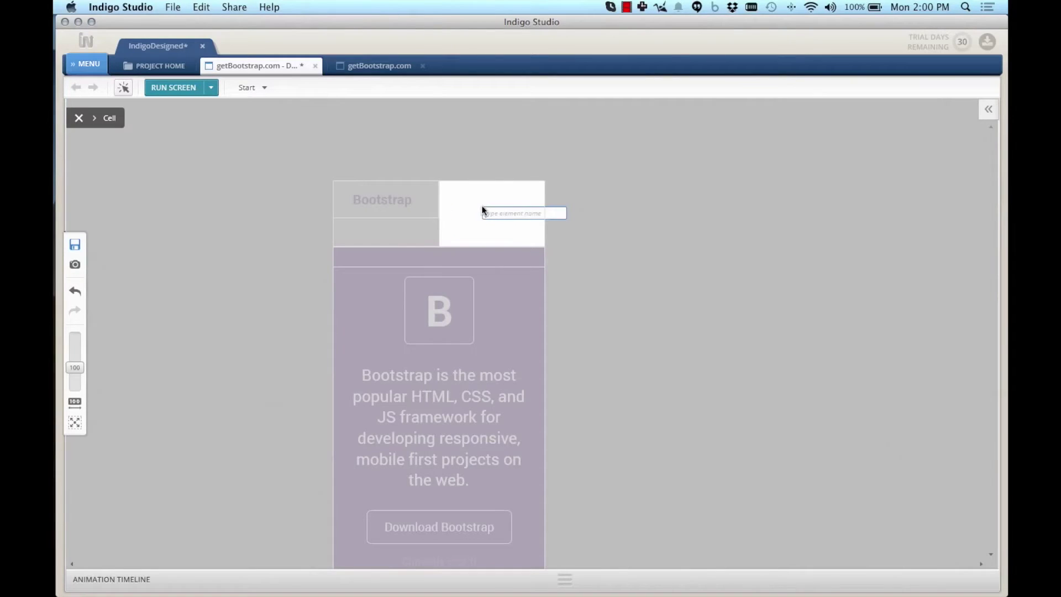
pyautogui.write('ic')
pyautogui.press('Return')
pyautogui.write('menu')
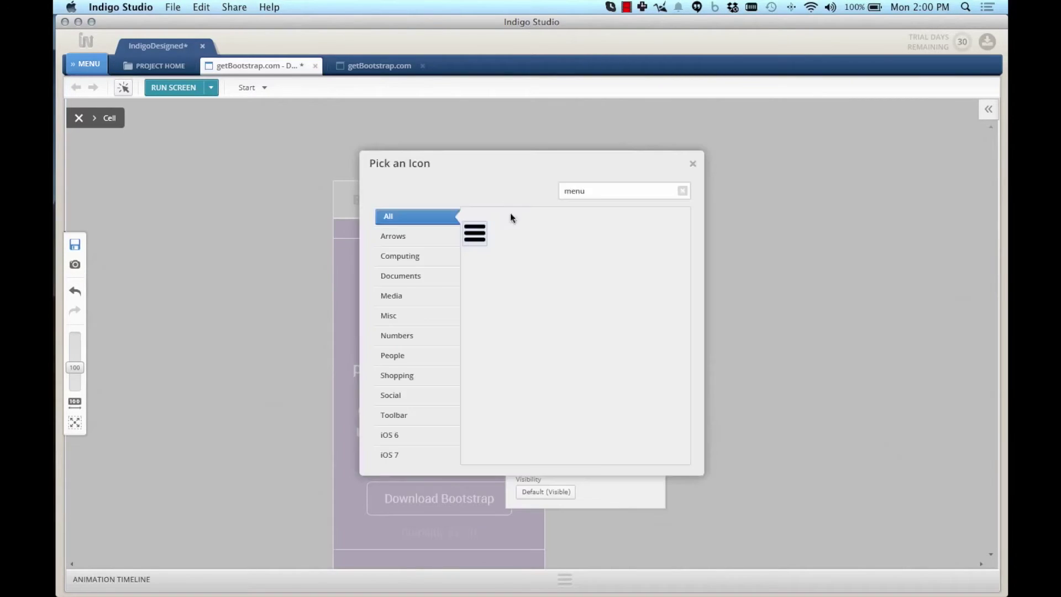
pyautogui.click(482, 232)
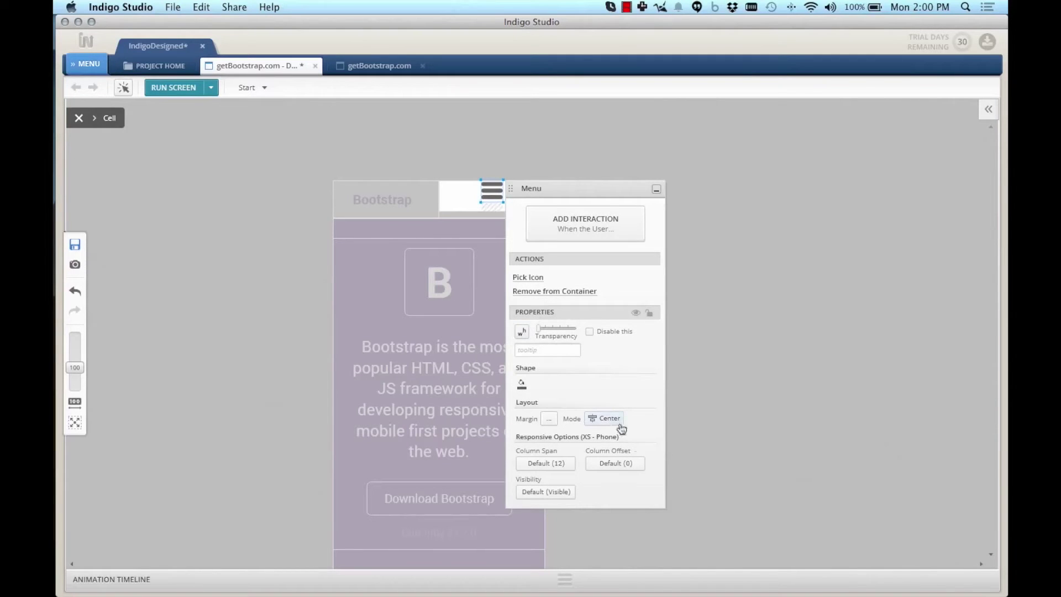
# Align the menu icon to the right, set its top margin to 10, and finish editing the cell's content
pyautogui.click(610, 420)
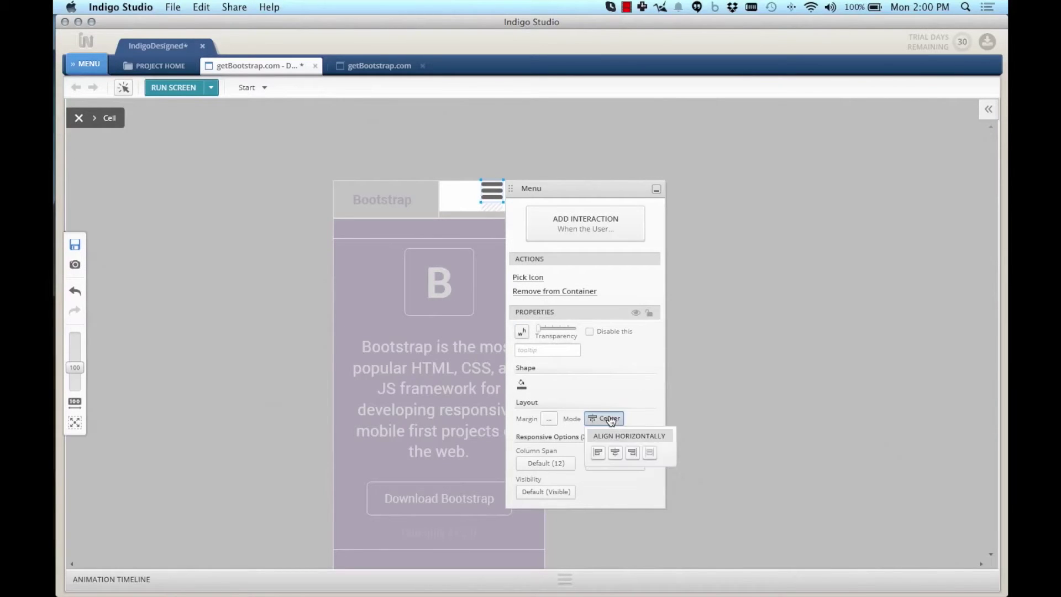
pyautogui.click(633, 454)
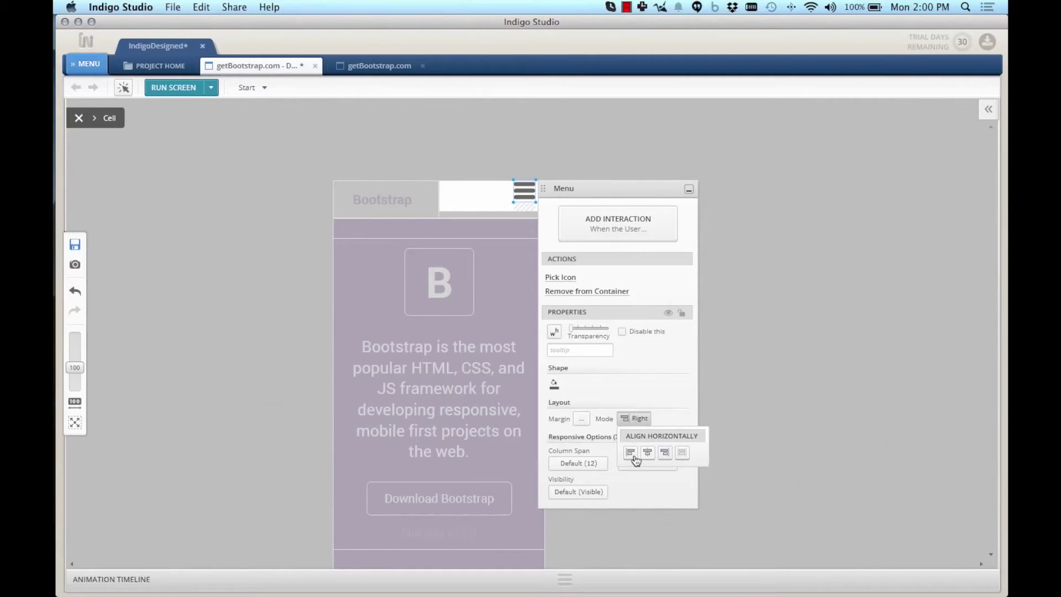
pyautogui.click(582, 420)
pyautogui.click(617, 436)
pyautogui.write('10')
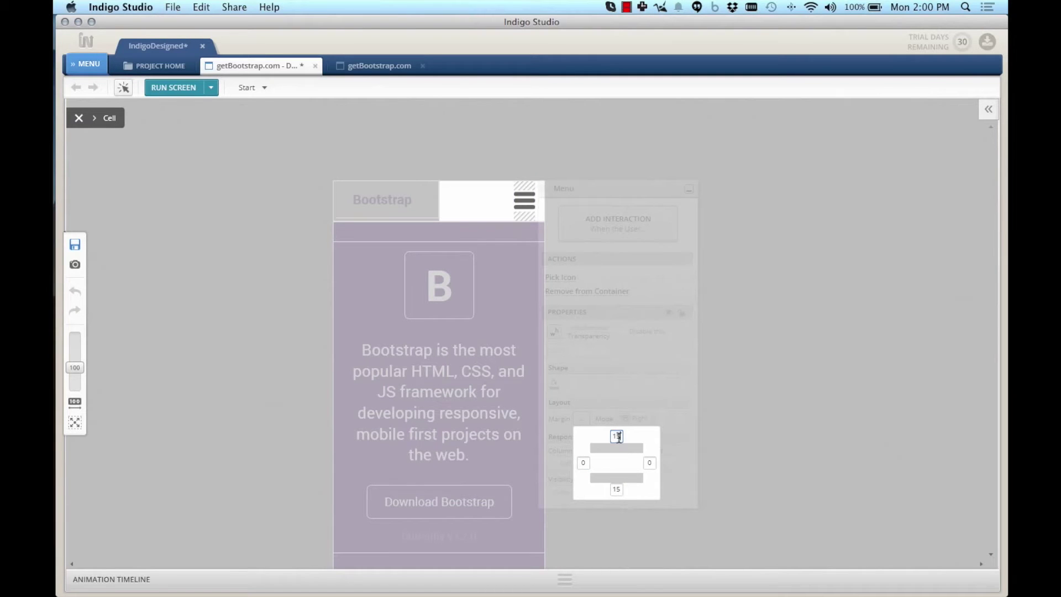
pyautogui.click(290, 320)
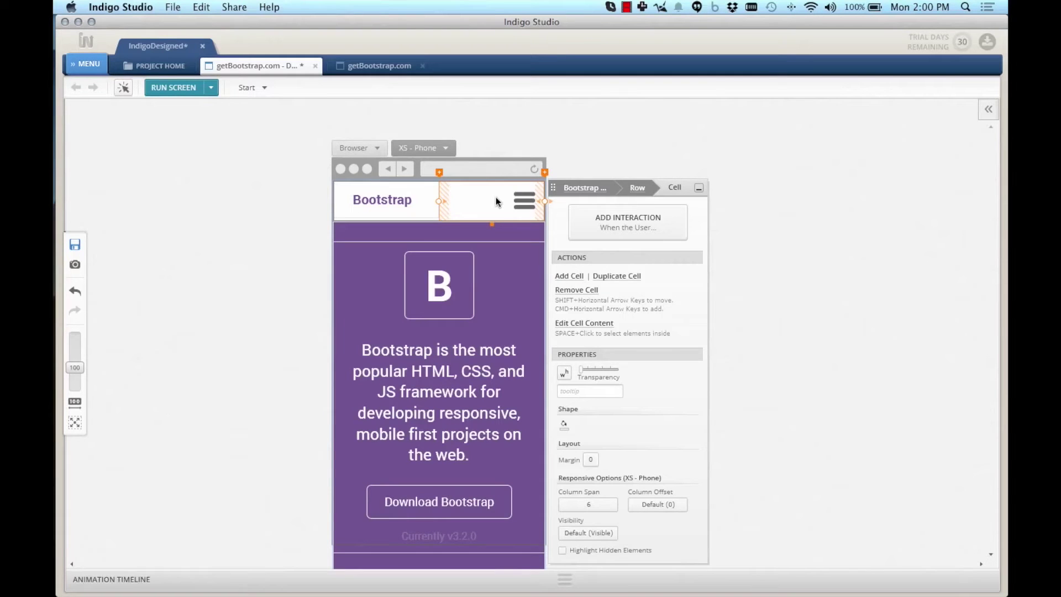
# Add a 12-column cell below the header cells and insert a five-item list with Getting Started as its first entry
pyautogui.press('super+z')
pyautogui.press('super+shift+z')
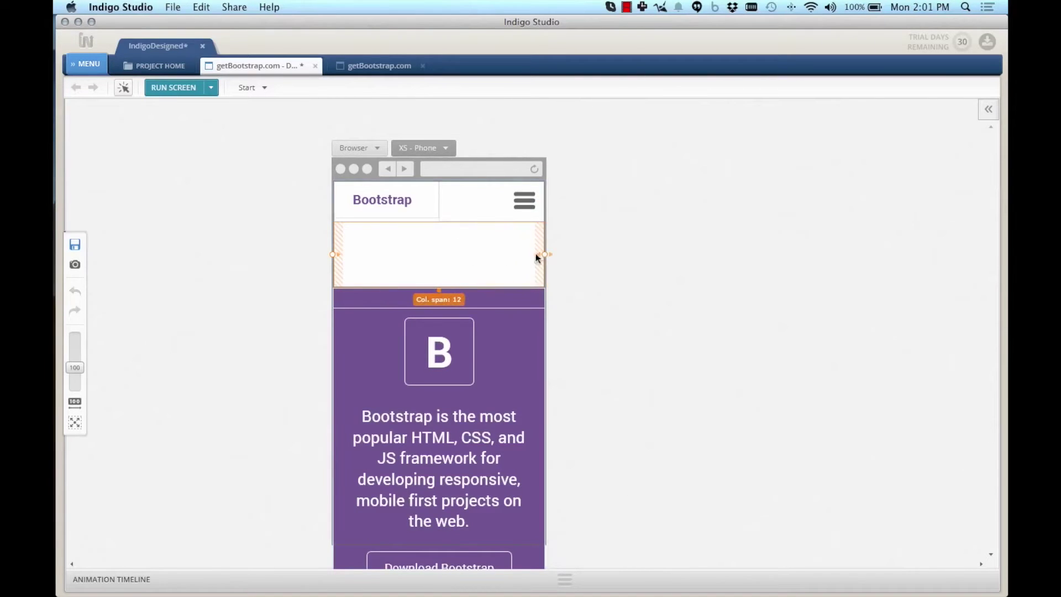
pyautogui.click(414, 247)
pyautogui.doubleClick(411, 249)
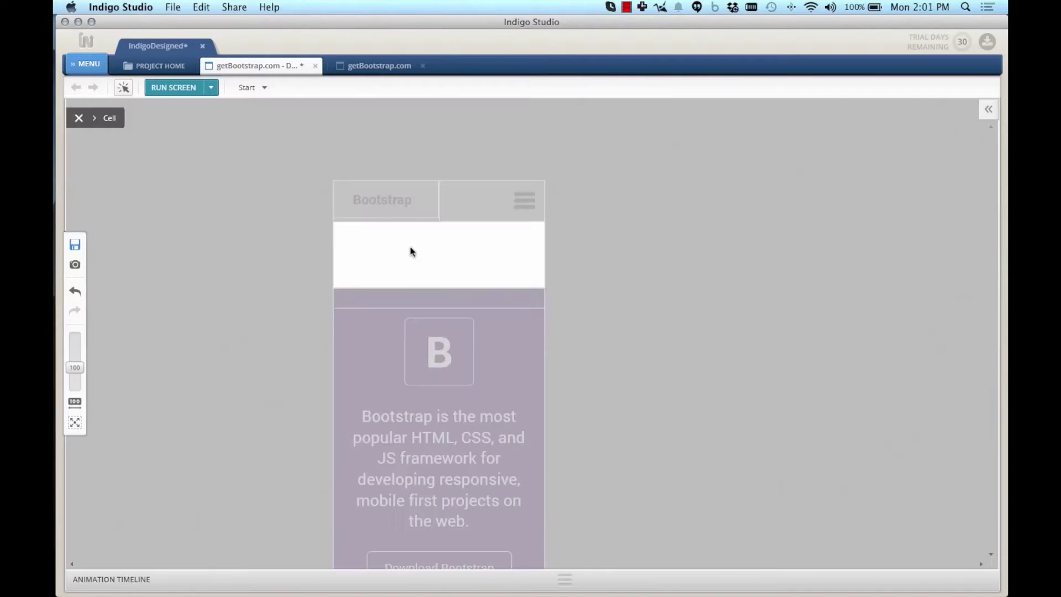
pyautogui.click(406, 246)
pyautogui.press('Return')
pyautogui.write('Getting Started')
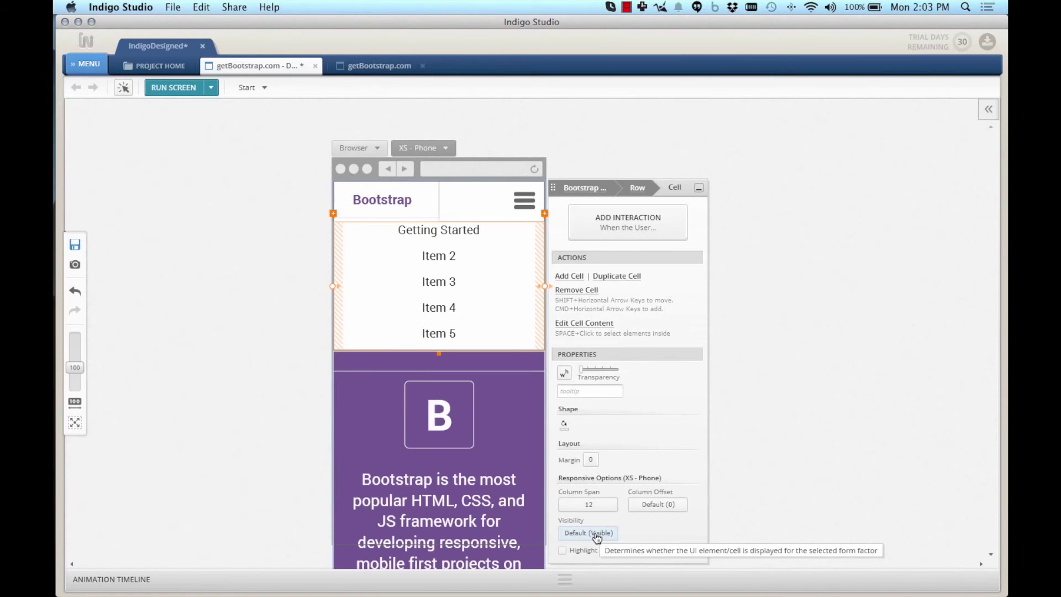
# Set the list cell's visibility to Hidden for the XS - Phone size and turn off the row's hidden-cell highlighting
pyautogui.click(595, 534)
pyautogui.click(591, 575)
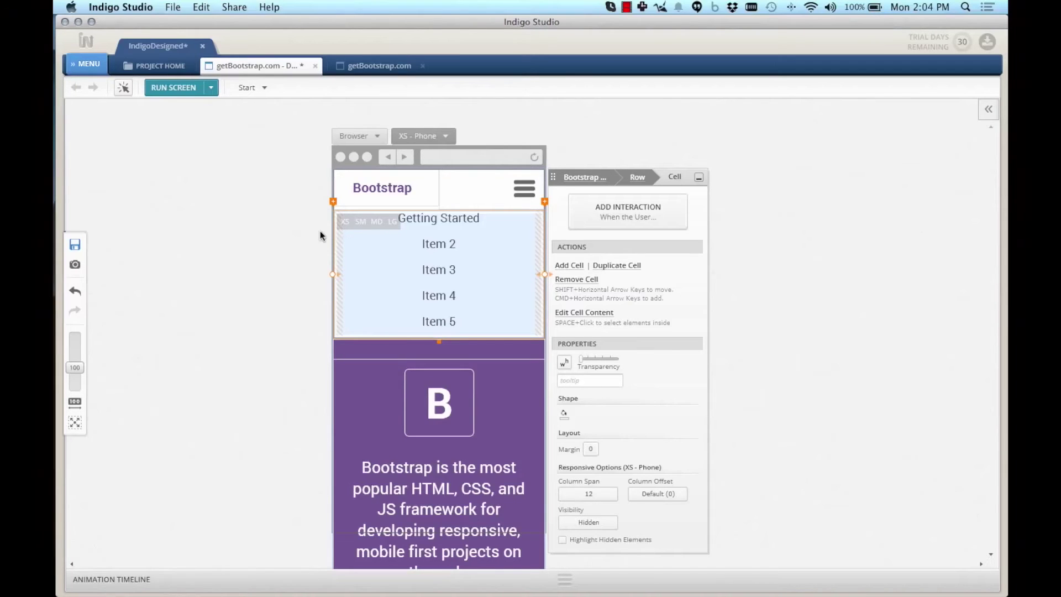
pyautogui.click(637, 177)
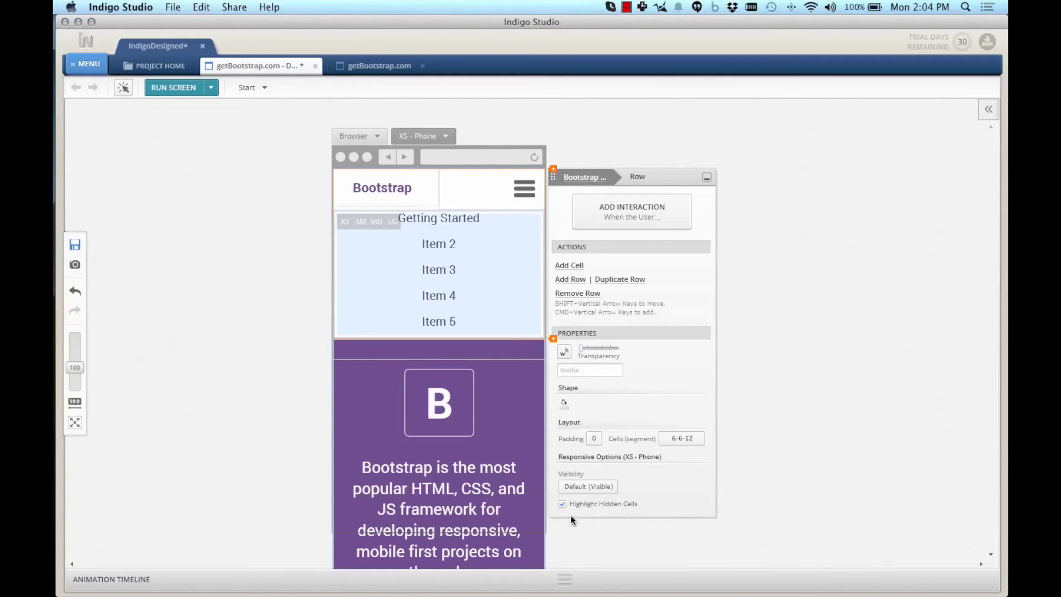
pyautogui.click(562, 502)
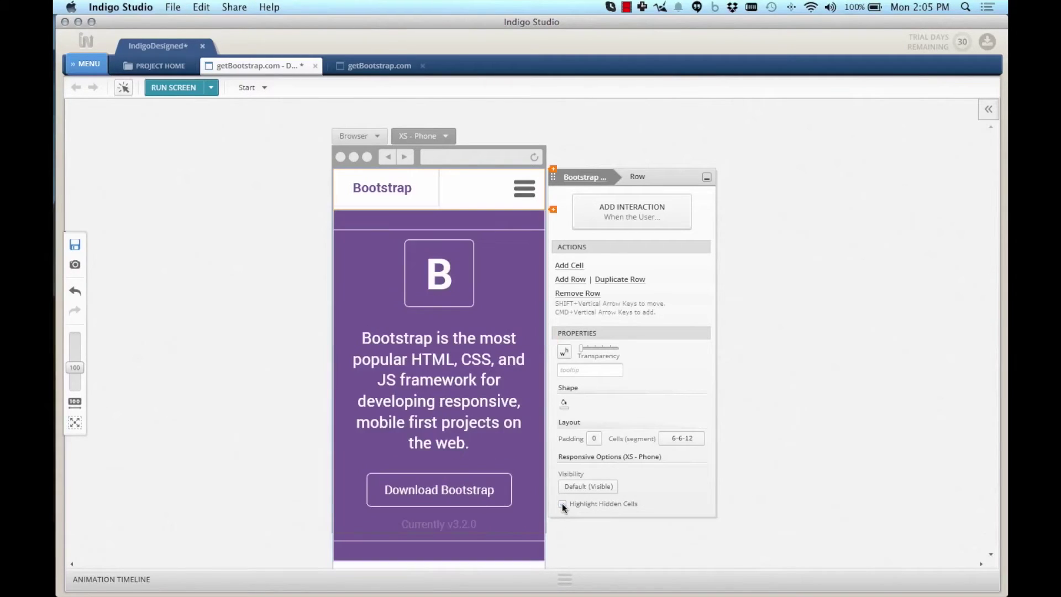
pyautogui.click(254, 329)
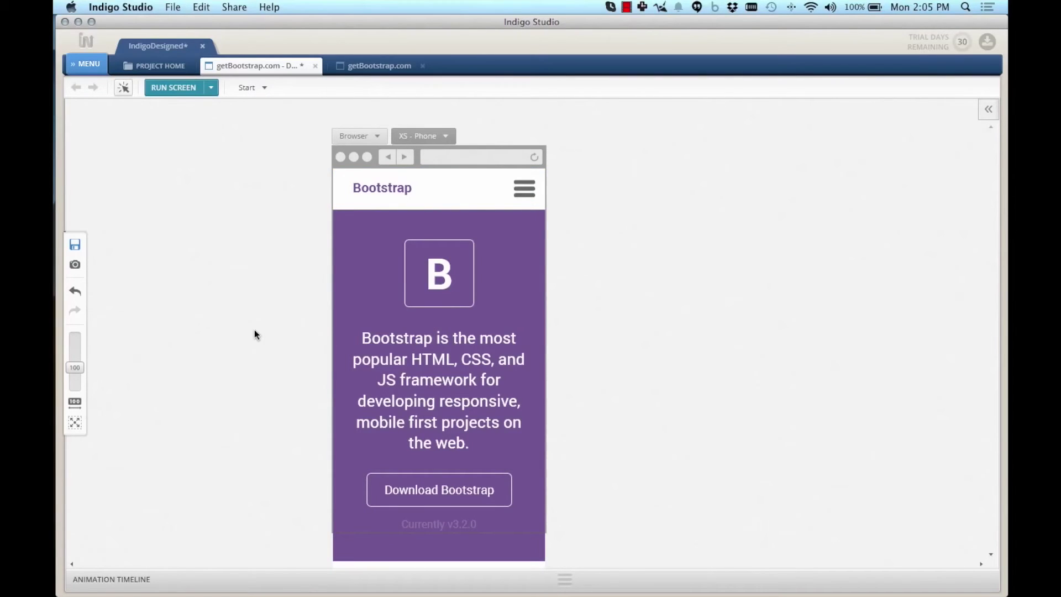
# Add a Taps/Clicks interaction to the menu icon that changes this screen
pyautogui.click(524, 190)
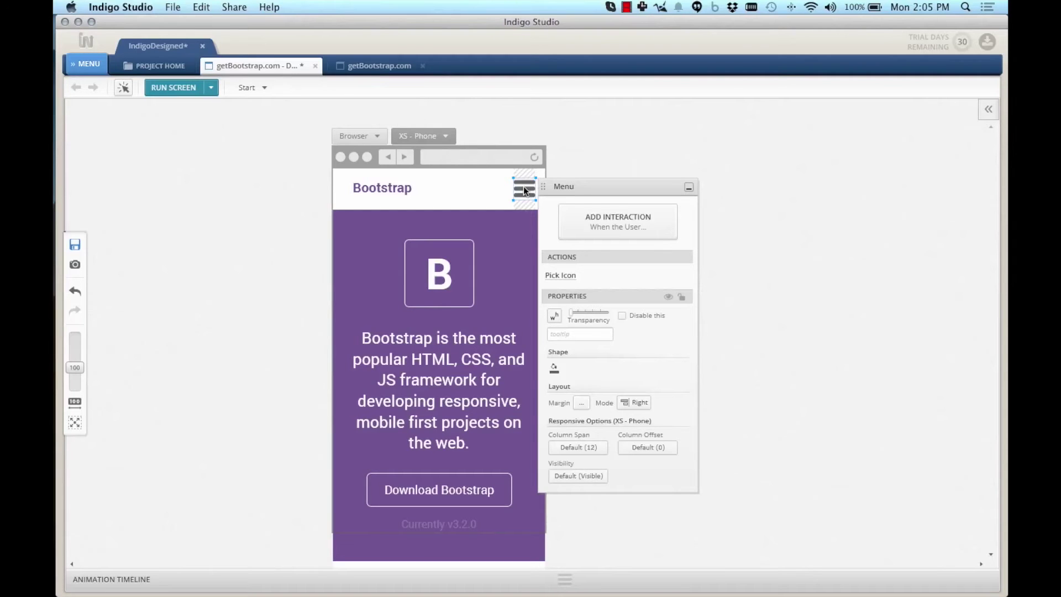
pyautogui.click(618, 222)
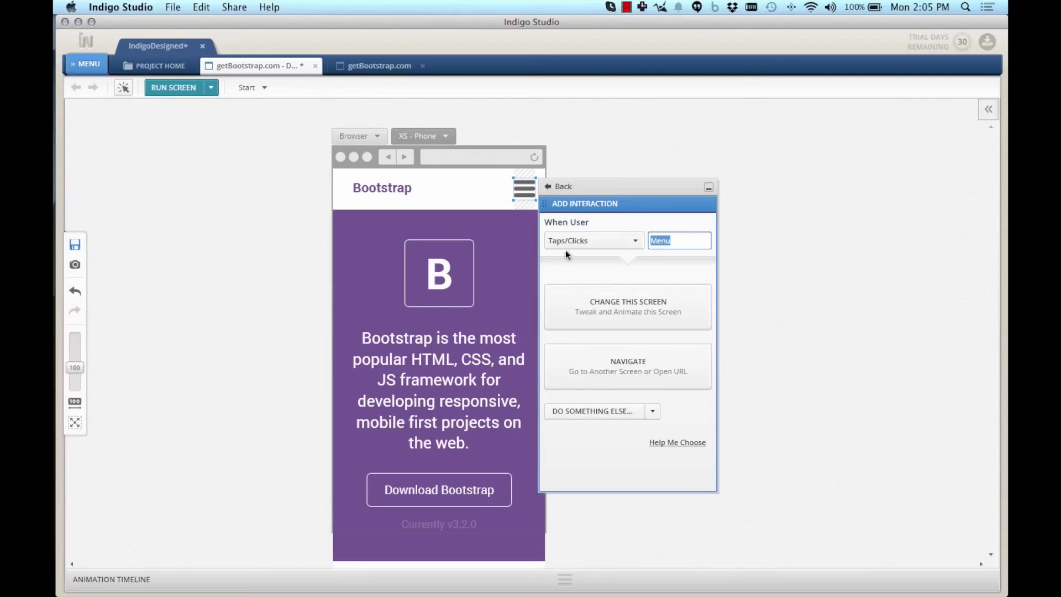
pyautogui.click(639, 305)
pyautogui.click(639, 311)
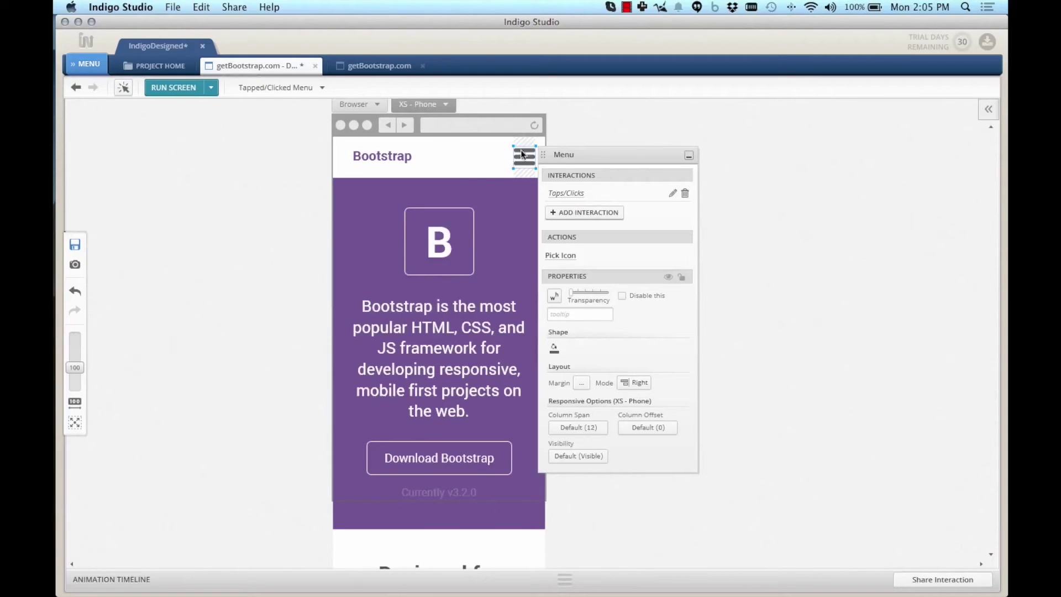
# In the tapped menu state, highlight the header row's hidden cells and set the list cell's visibility to Visible
pyautogui.click(490, 157)
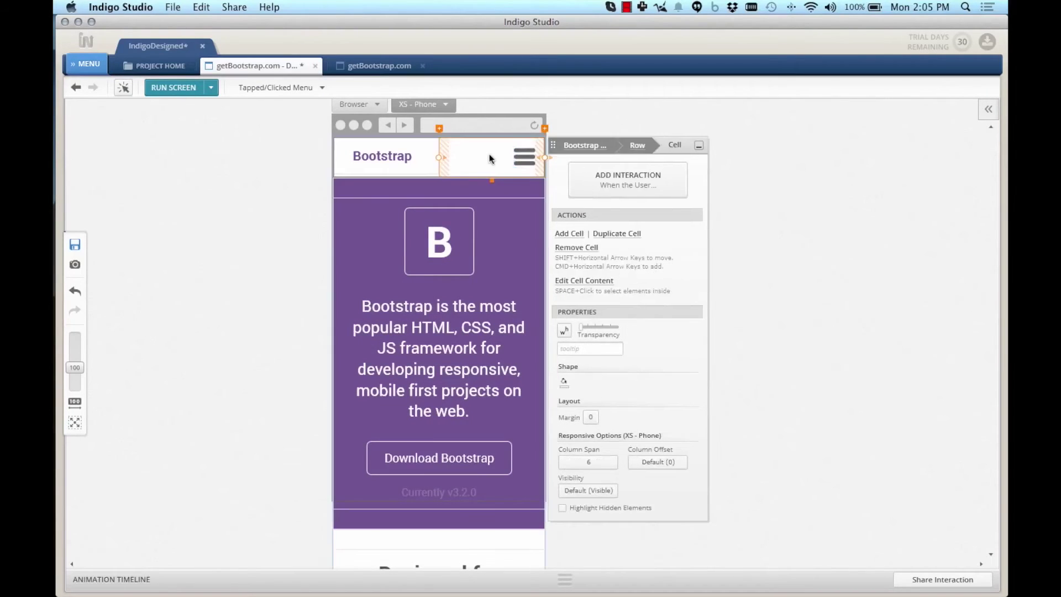
pyautogui.click(639, 145)
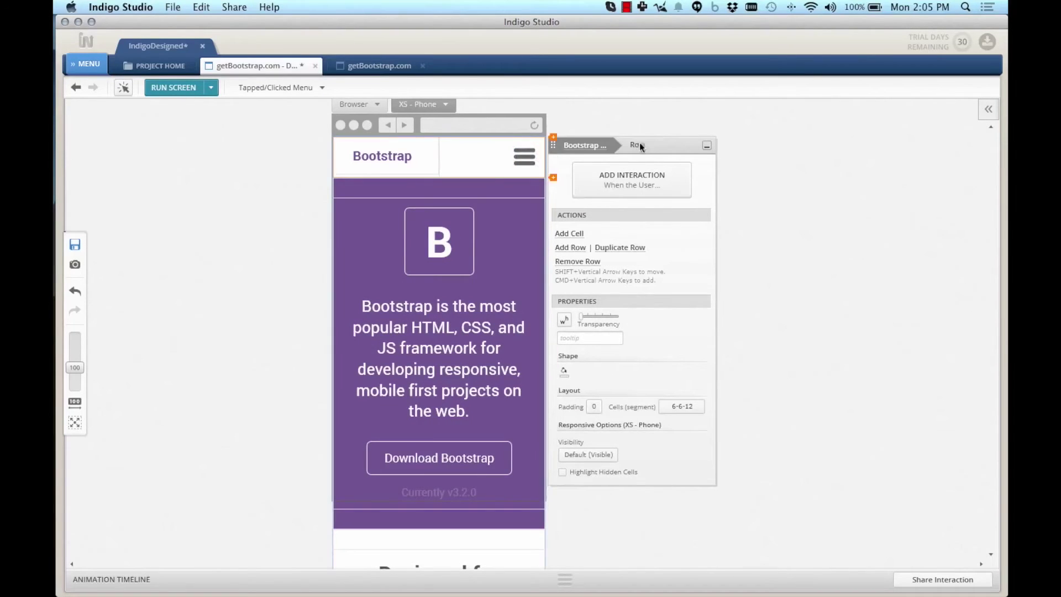
pyautogui.click(586, 472)
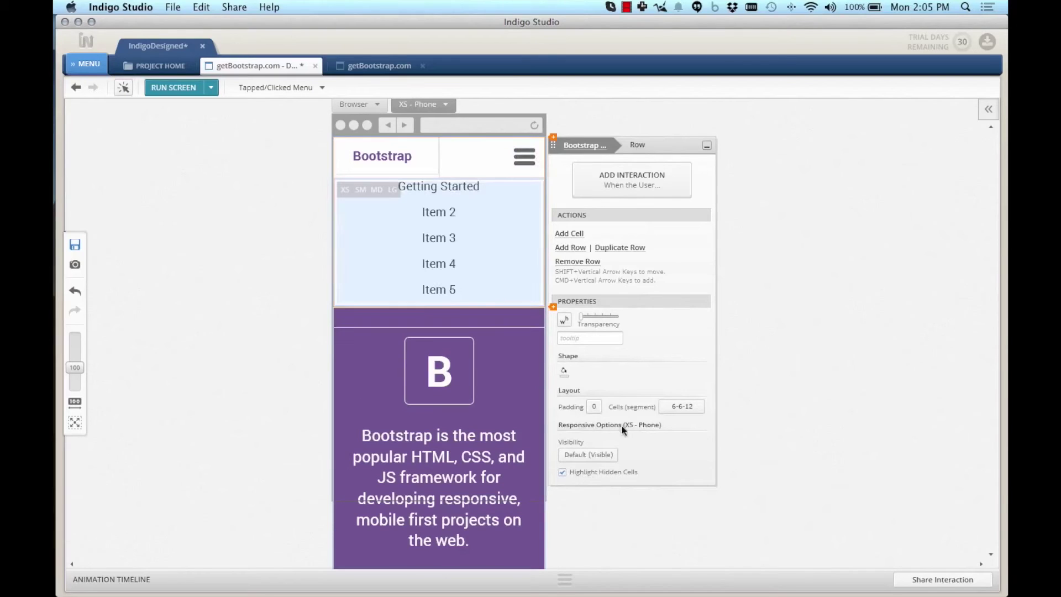
pyautogui.click(512, 215)
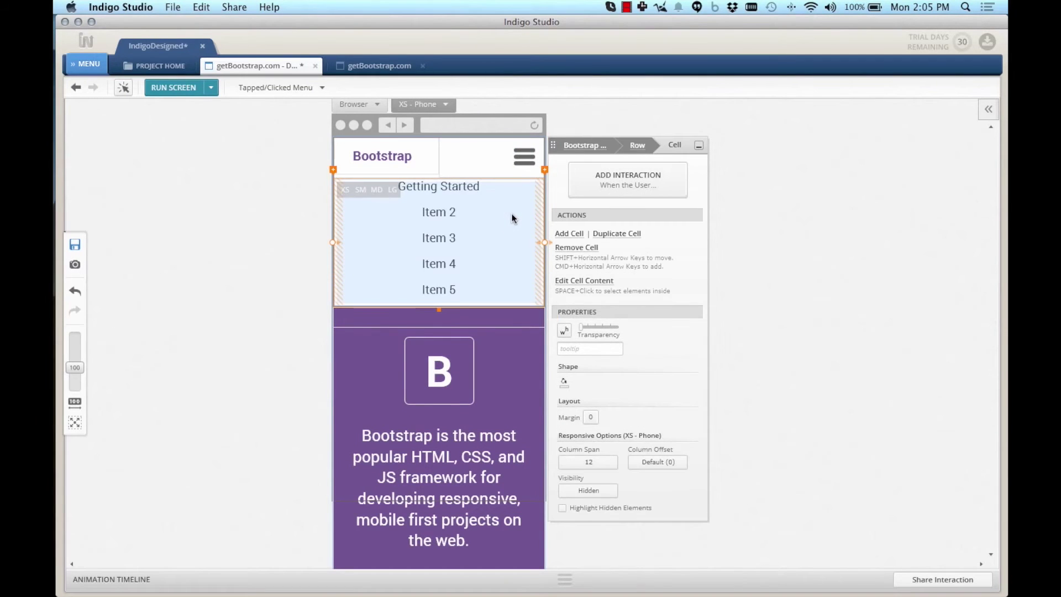
pyautogui.click(592, 490)
pyautogui.click(595, 519)
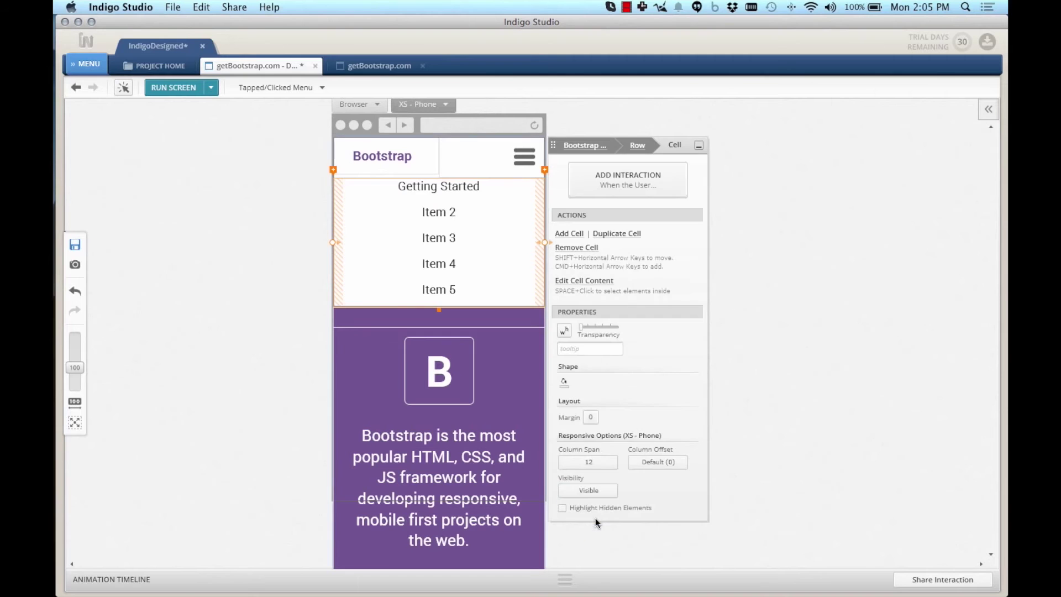
pyautogui.press('Escape')
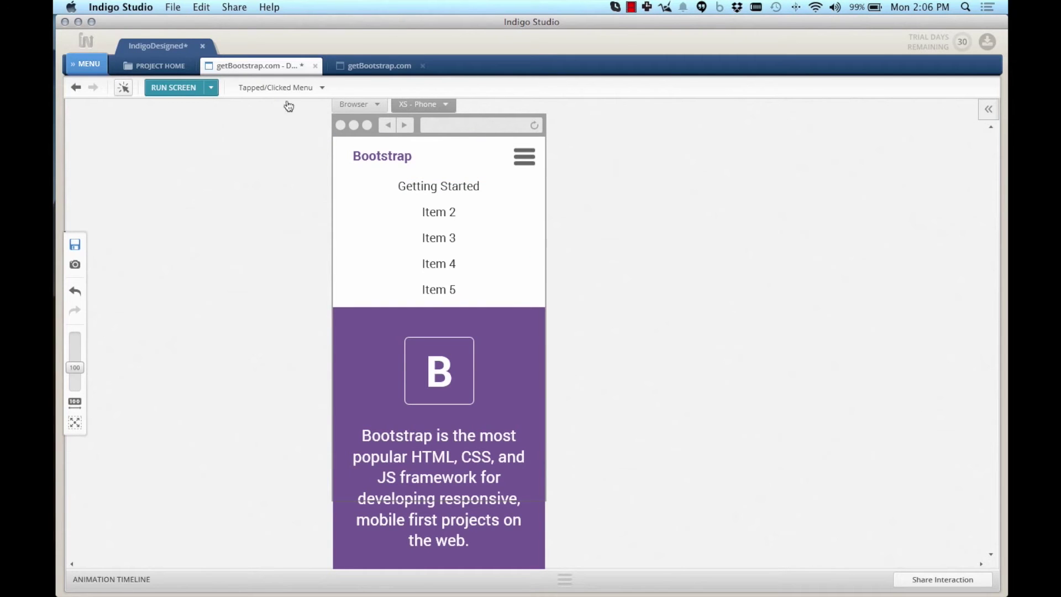
# Review the screen interactions overview and return to the Start state
pyautogui.click(286, 88)
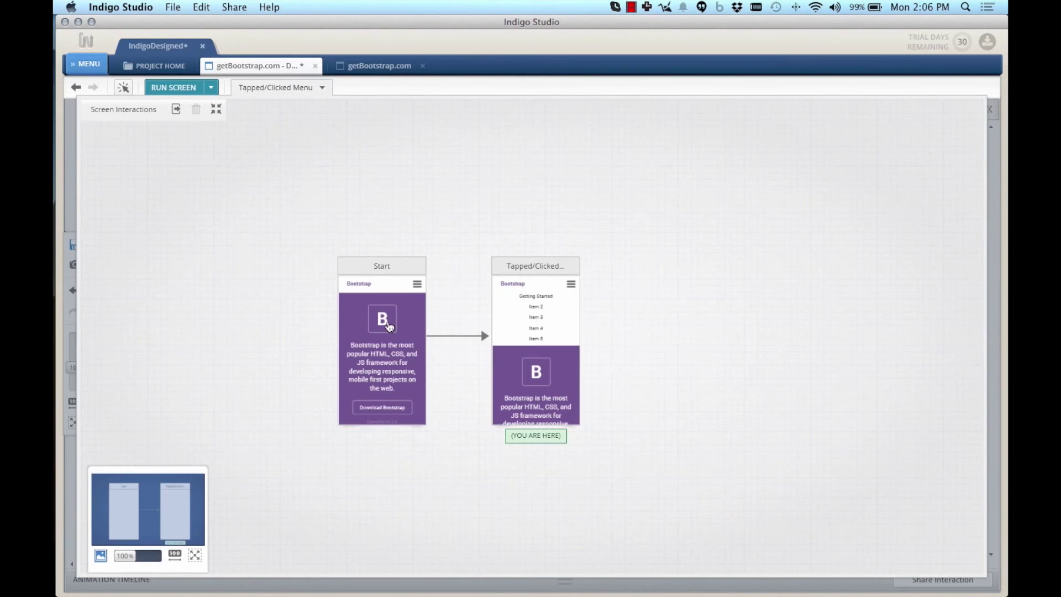
pyautogui.moveTo(574, 314)
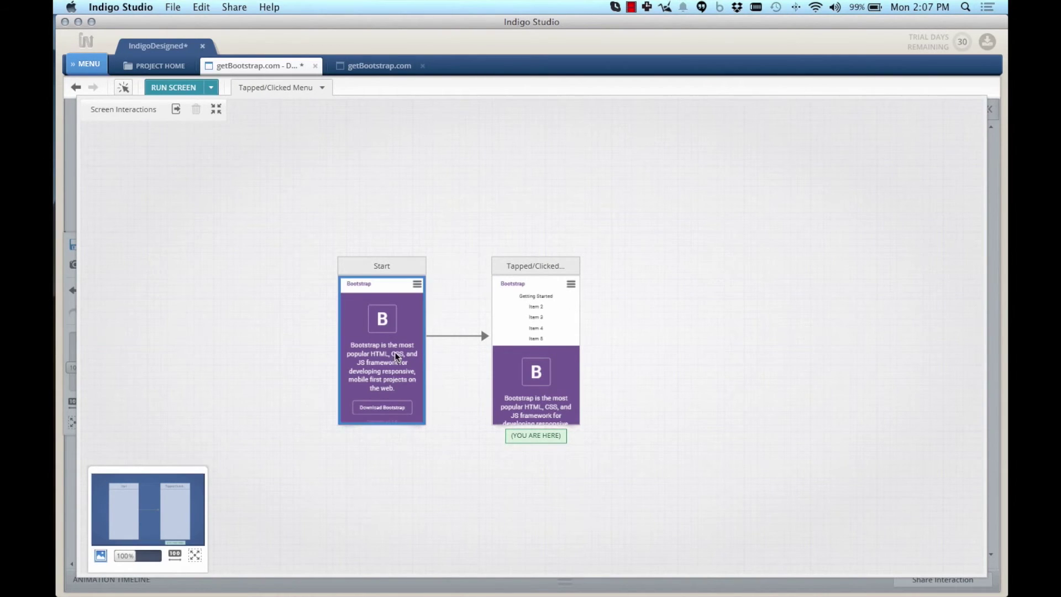
pyautogui.doubleClick(397, 358)
# Check the Start state at the SM - Tablet size and switch the design to MD - Desktop
pyautogui.click(429, 117)
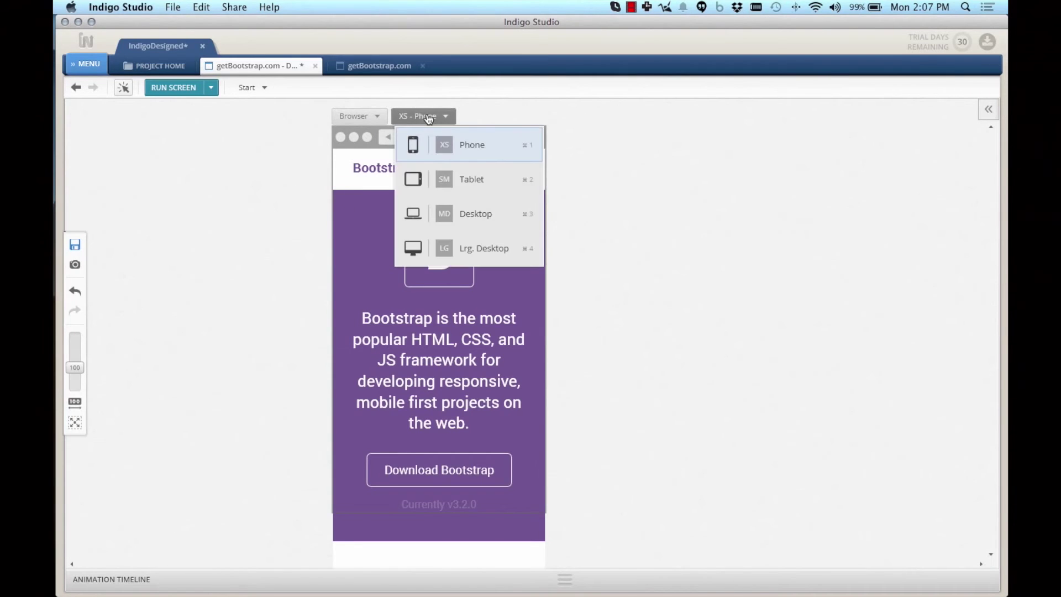
pyautogui.click(458, 181)
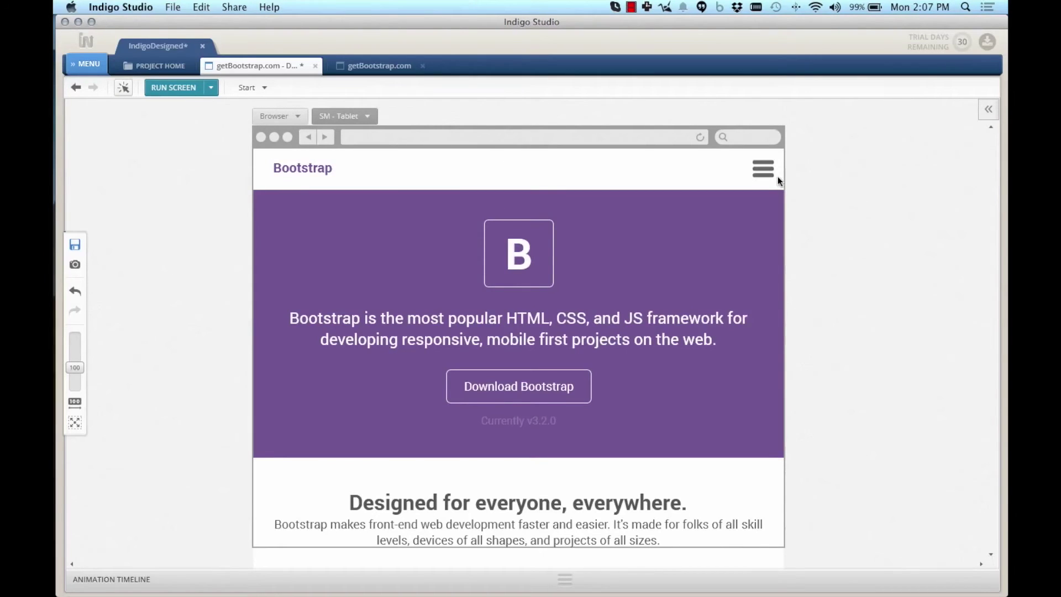
pyautogui.hscroll(1, 778, 177)
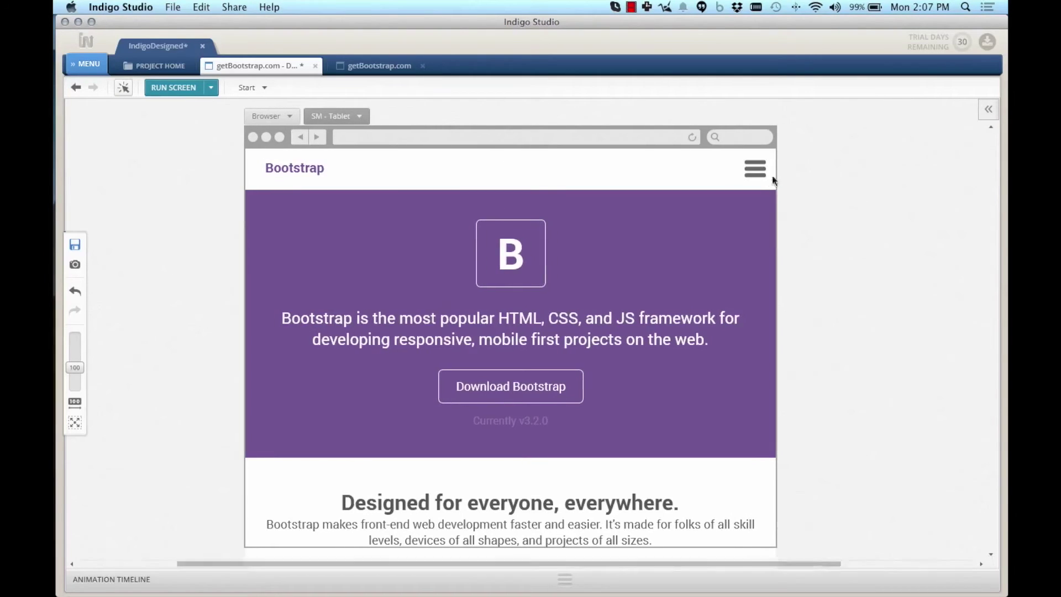
pyautogui.click(354, 116)
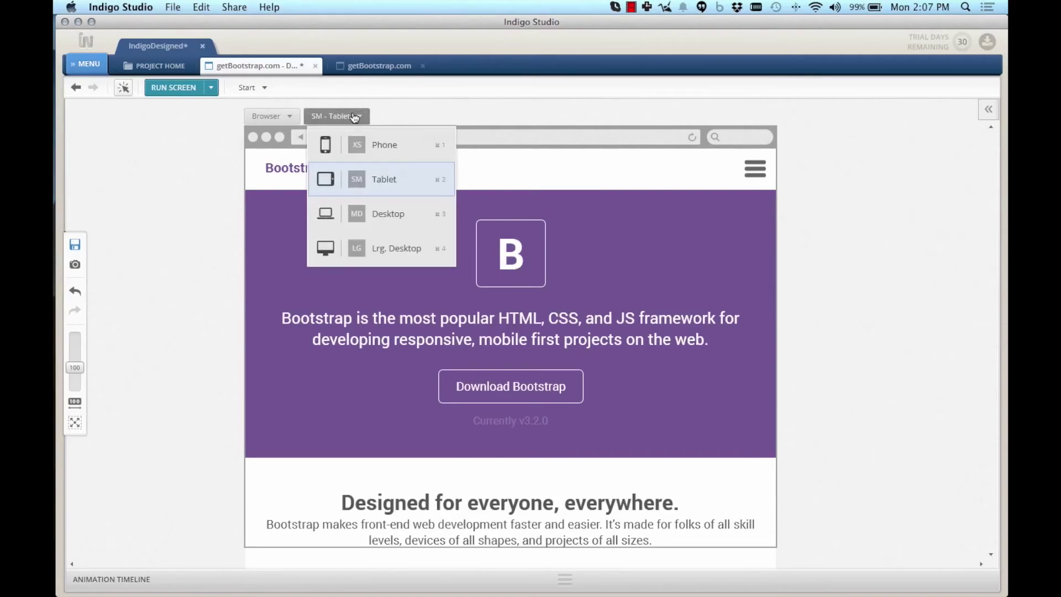
pyautogui.click(398, 205)
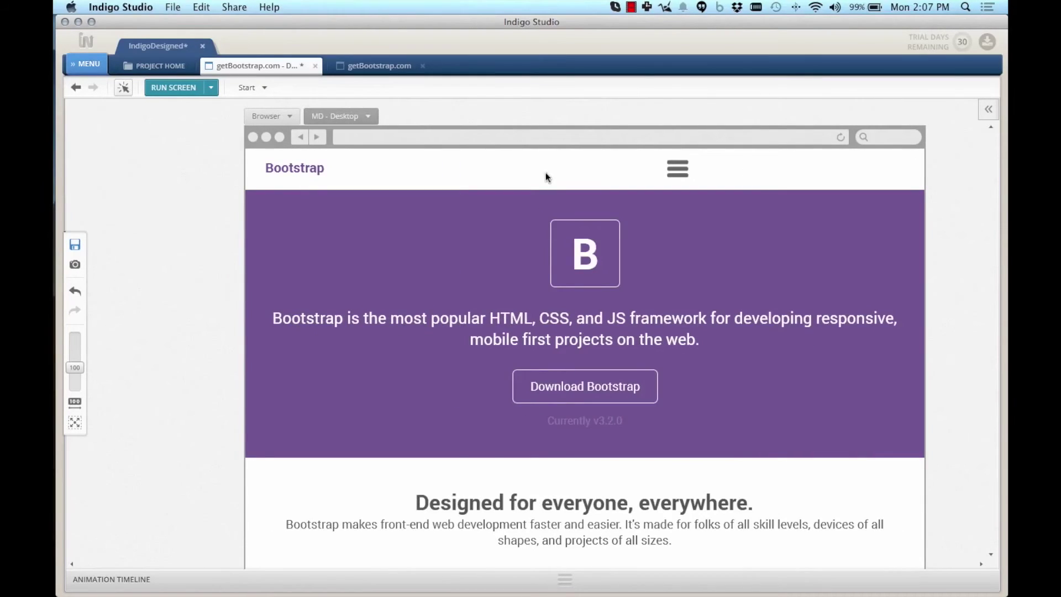
# At the MD - Desktop size, highlight the header row's hidden cells and set the menu icon cell's visibility to Hidden
pyautogui.click(545, 173)
pyautogui.click(168, 160)
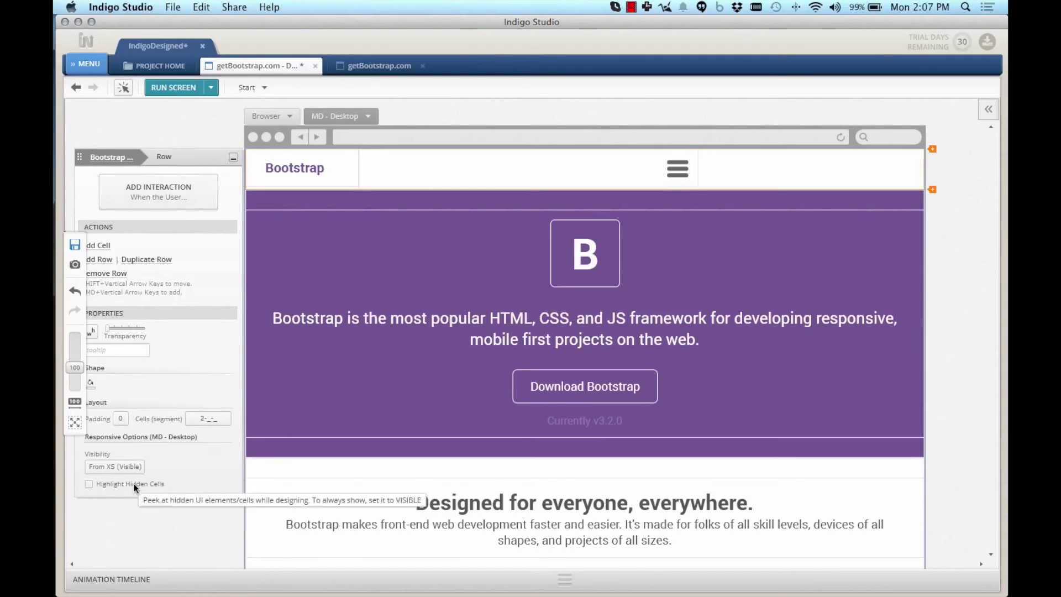
pyautogui.click(463, 167)
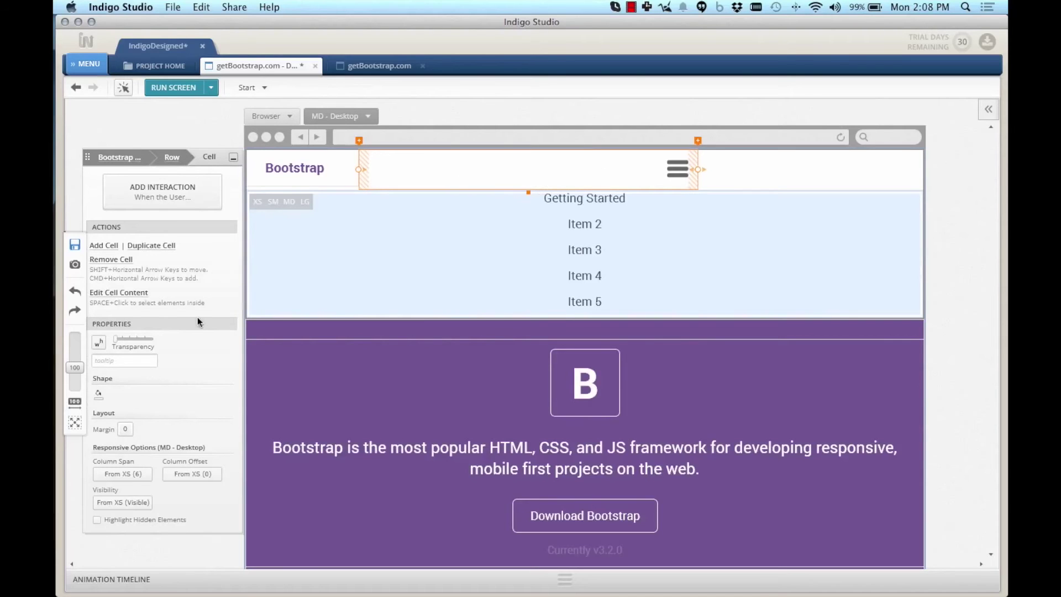
pyautogui.click(131, 502)
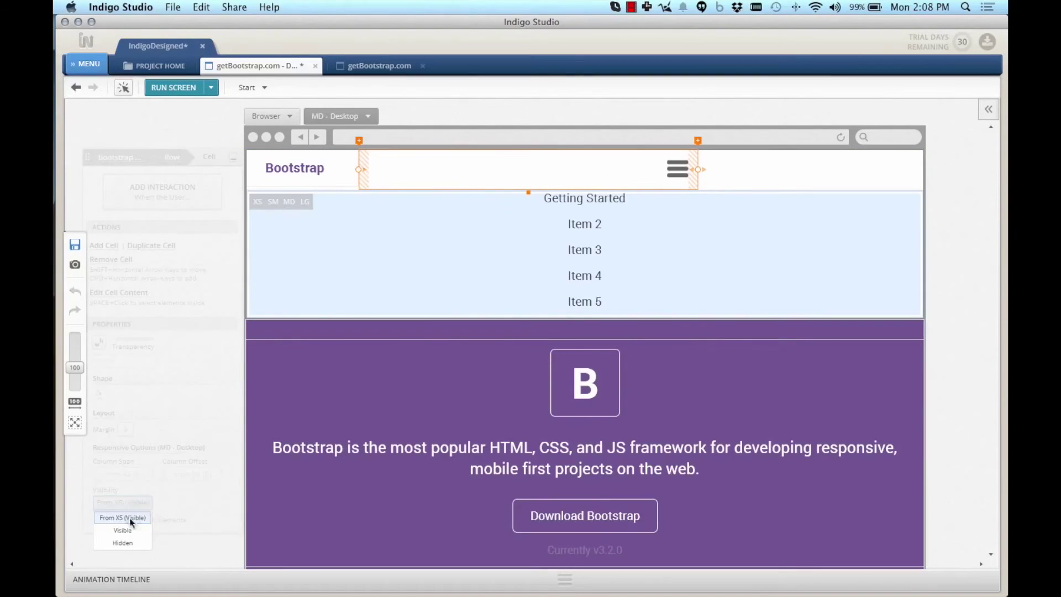
pyautogui.click(135, 542)
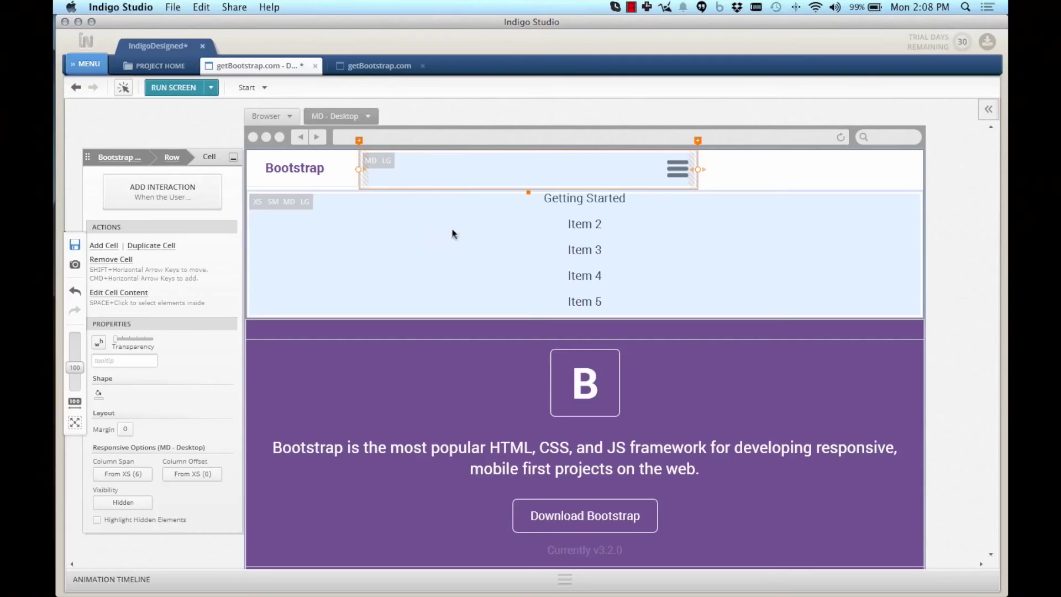
# Set the list cell's visibility to Visible and turn off hidden-cell highlighting for the header row
pyautogui.click(422, 231)
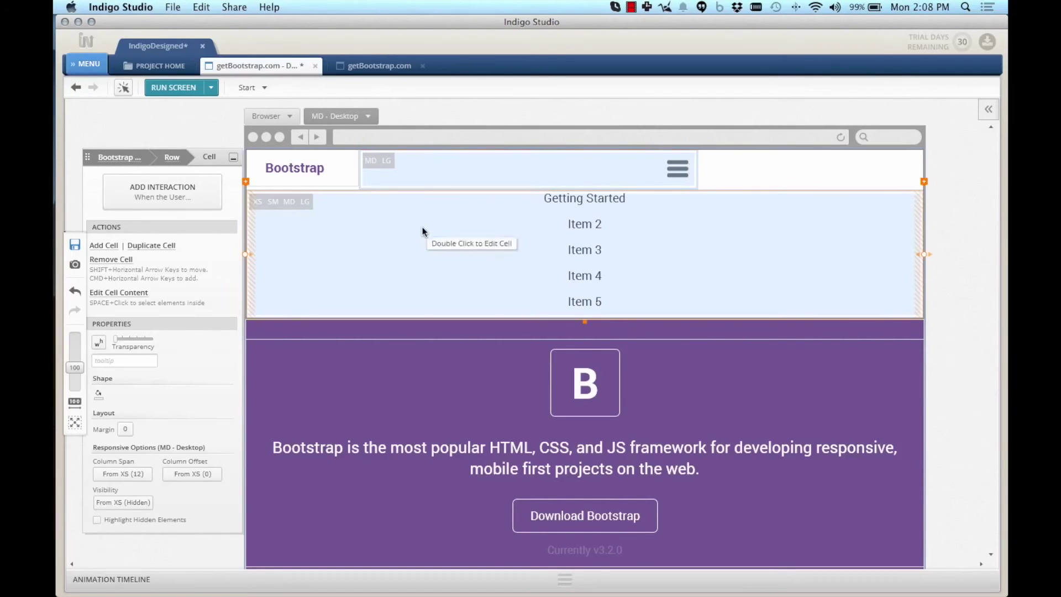
pyautogui.click(118, 503)
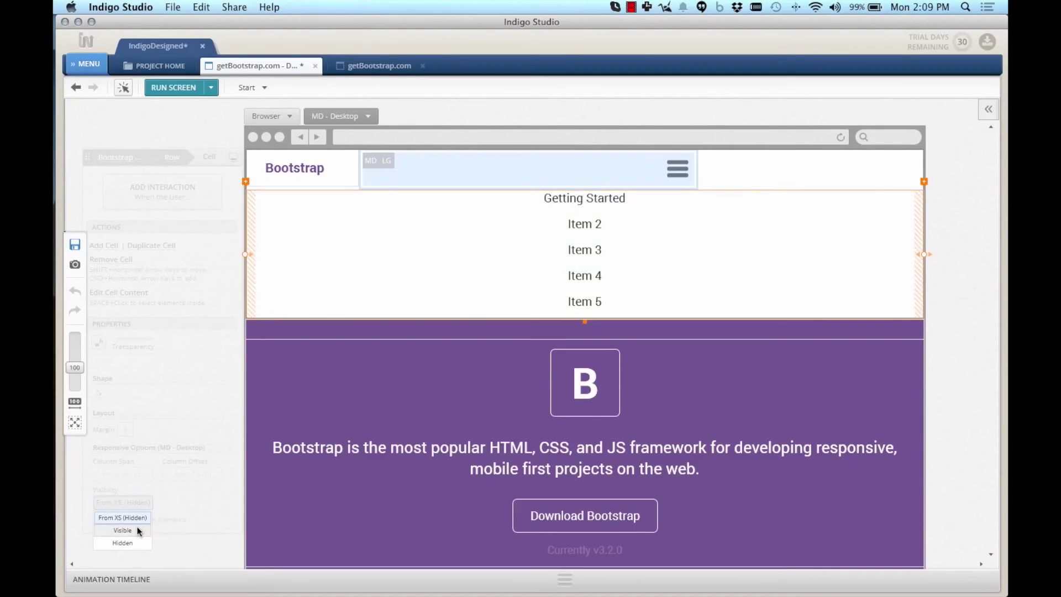
pyautogui.click(139, 531)
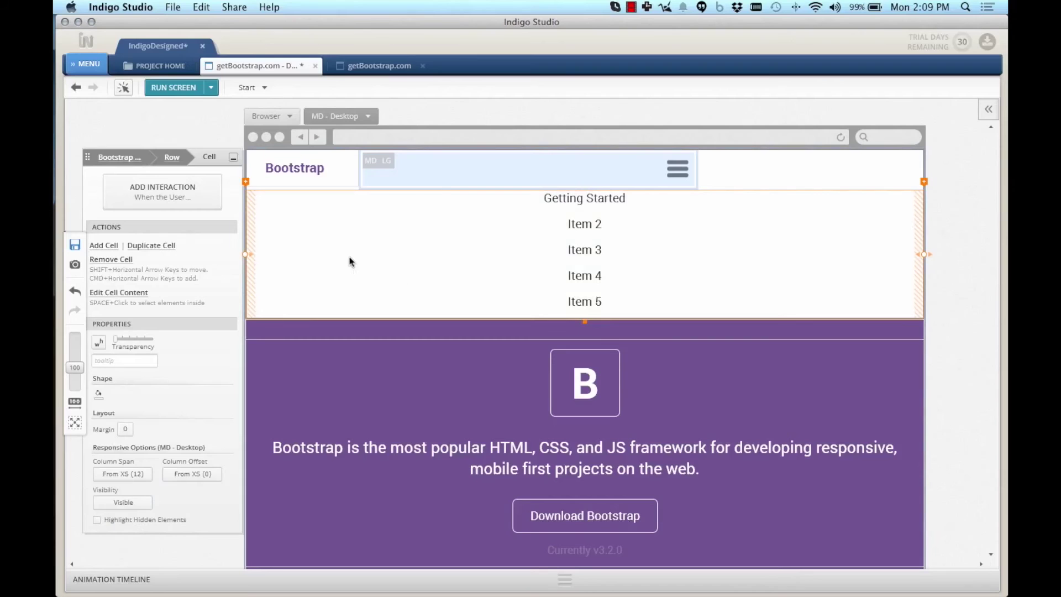
pyautogui.click(438, 177)
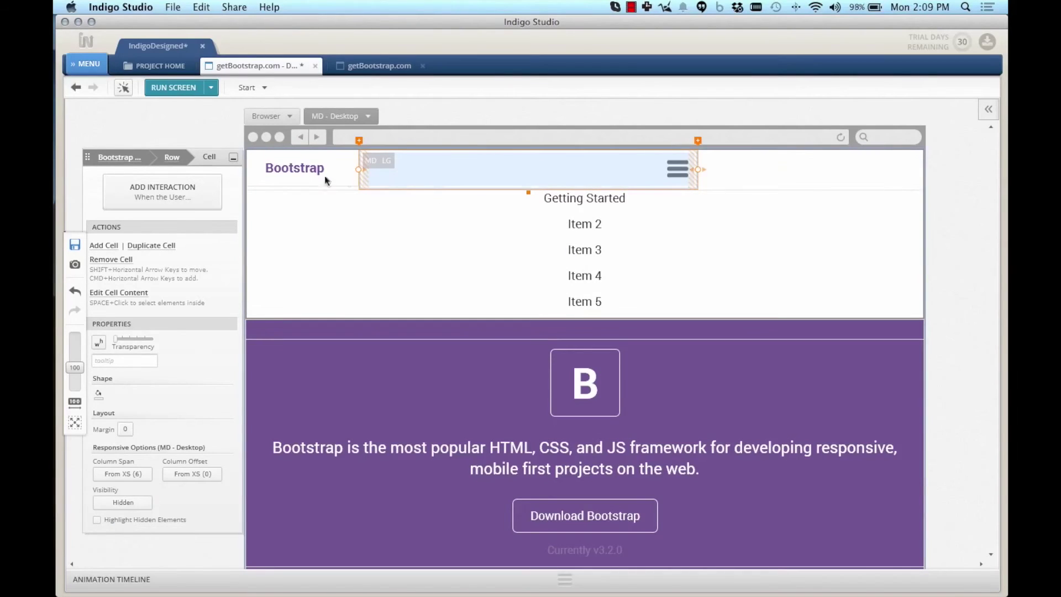
pyautogui.click(173, 159)
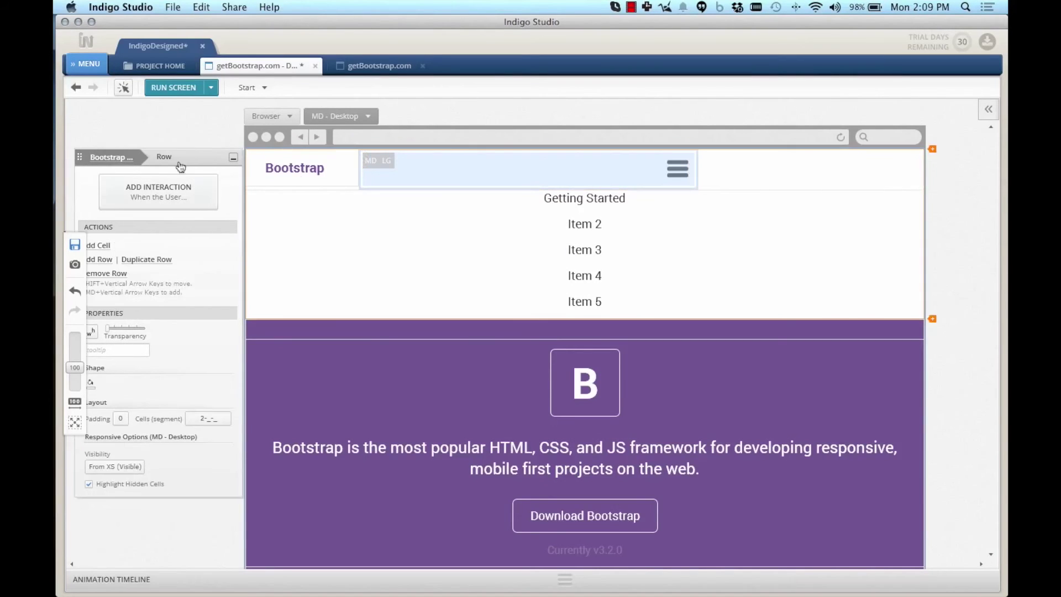
pyautogui.click(111, 482)
# Narrow the list cell to a column span of 10 so it fits beside the Bootstrap title cell
pyautogui.click(385, 231)
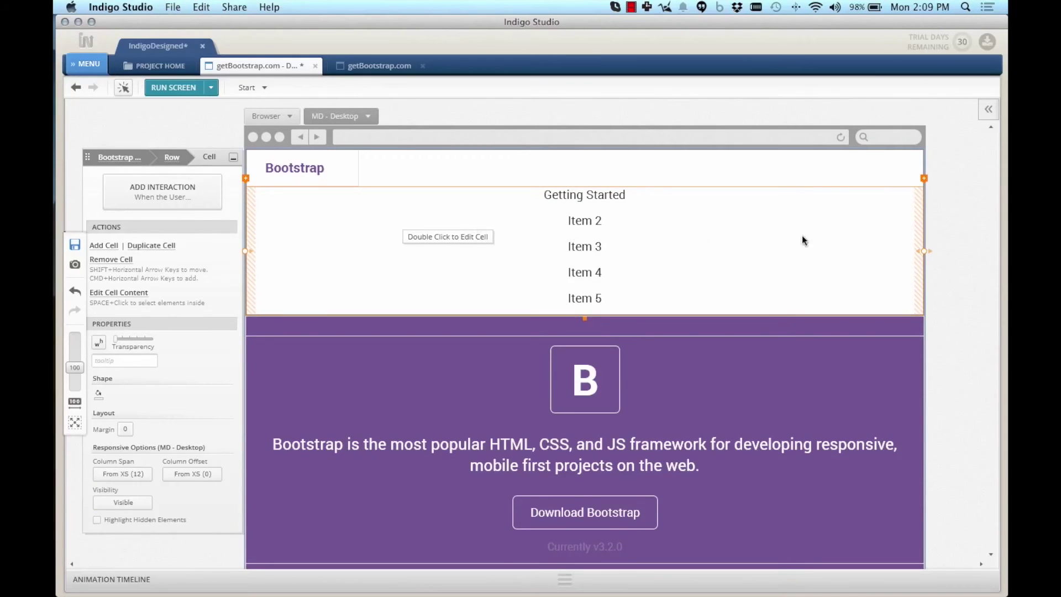
pyautogui.click(337, 167)
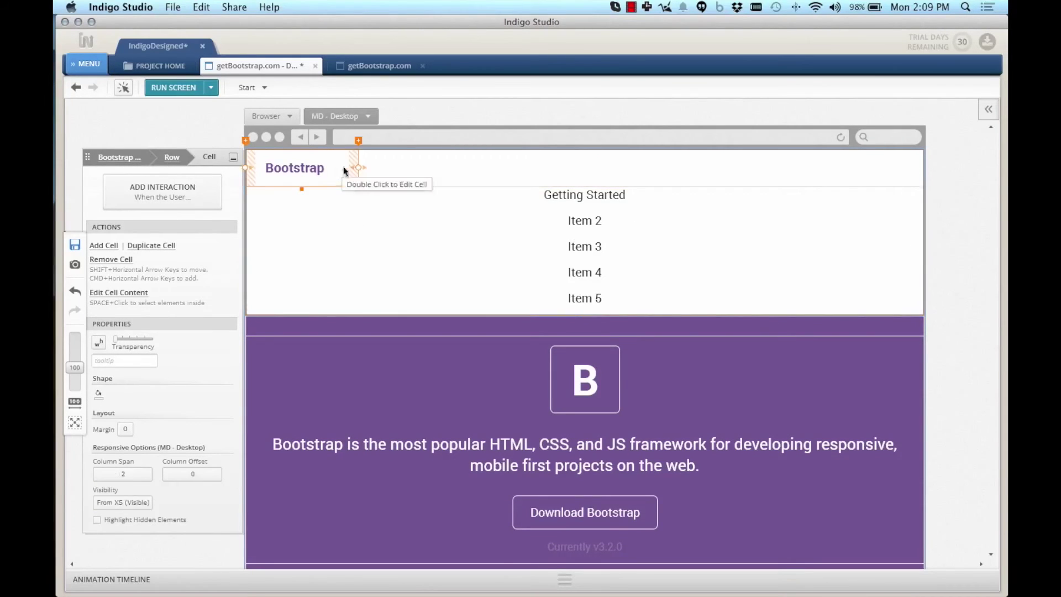
pyautogui.moveTo(358, 166); pyautogui.dragTo(356, 167)
pyautogui.click(428, 265)
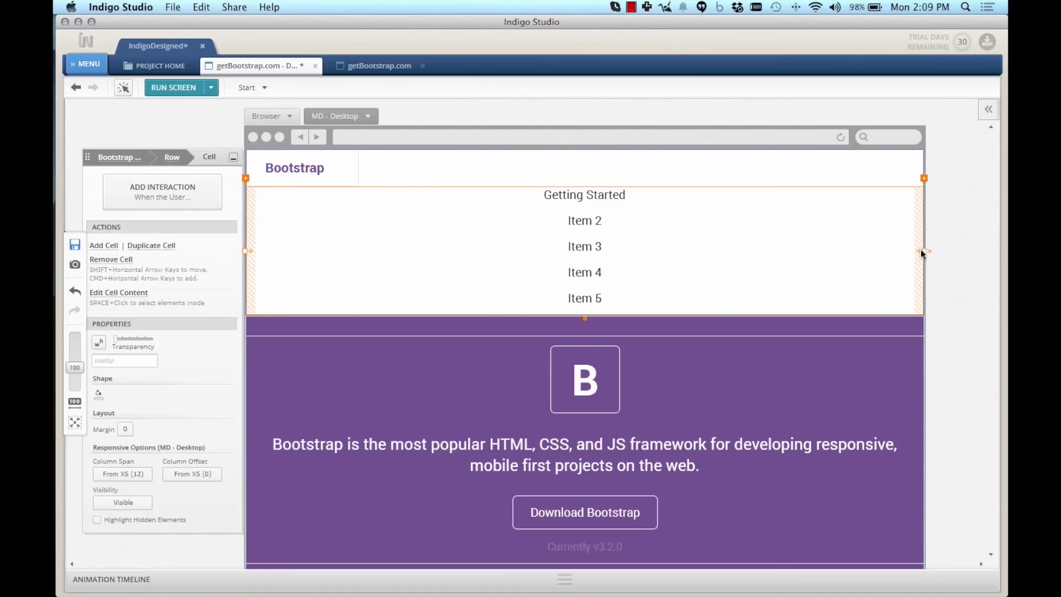
pyautogui.moveTo(923, 251); pyautogui.dragTo(741, 231)
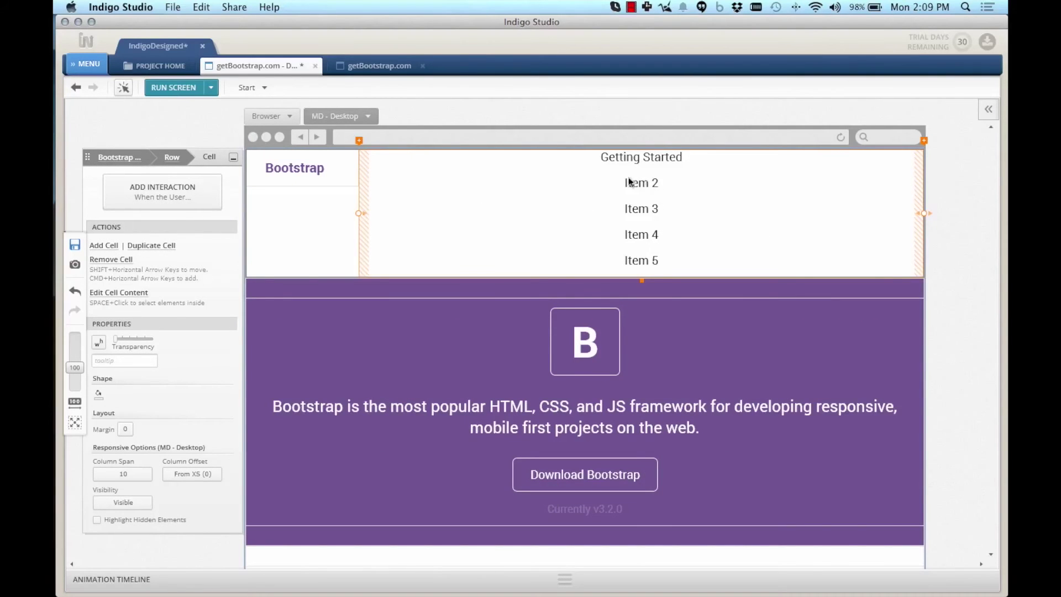
# Inside the list cell, select all five text items and set their column span to 2
pyautogui.doubleClick(711, 175)
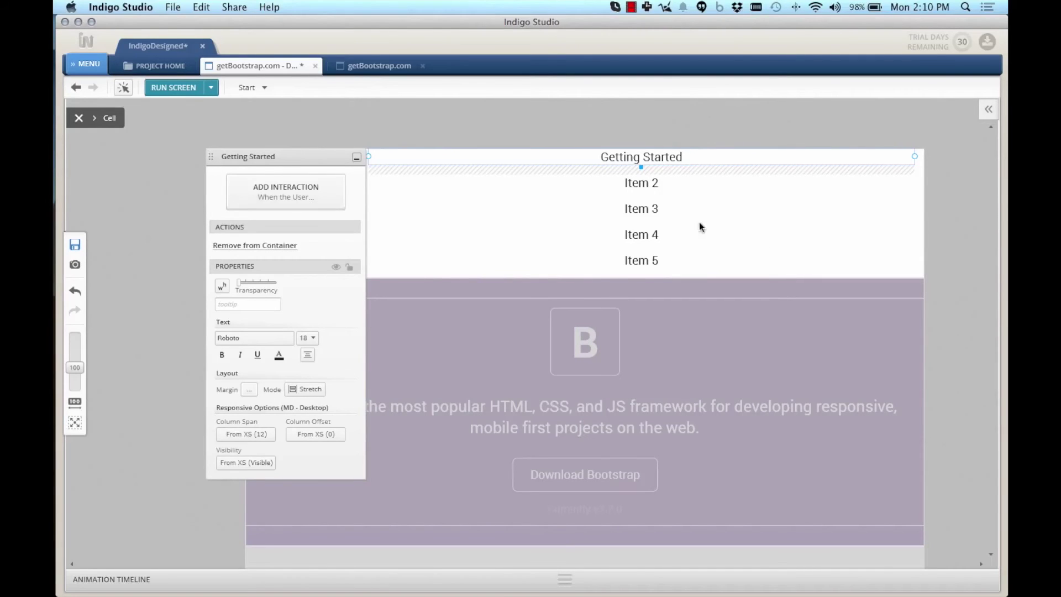
pyautogui.press('super+a')
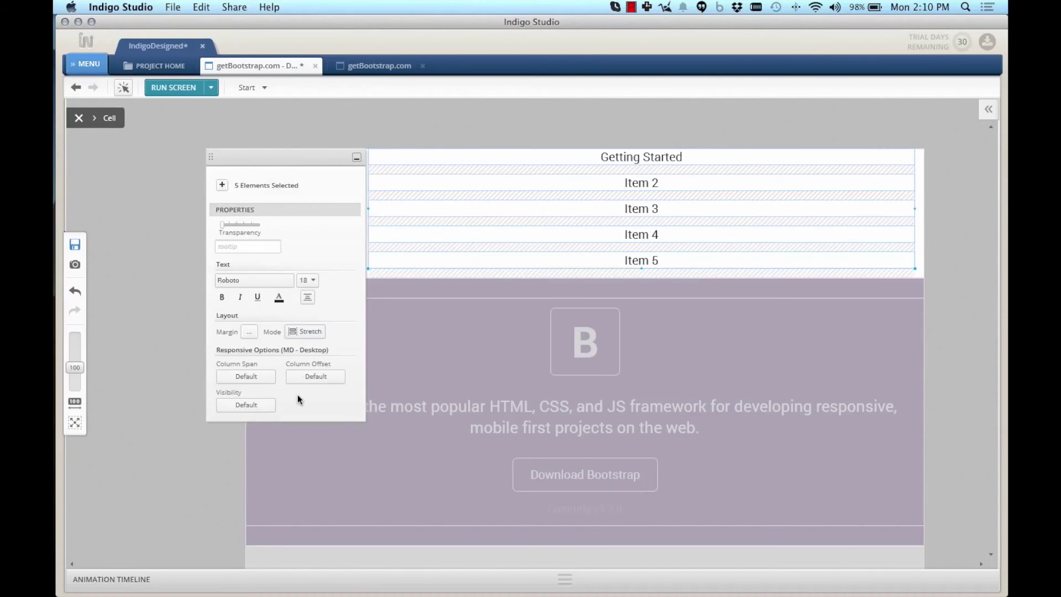
pyautogui.click(266, 378)
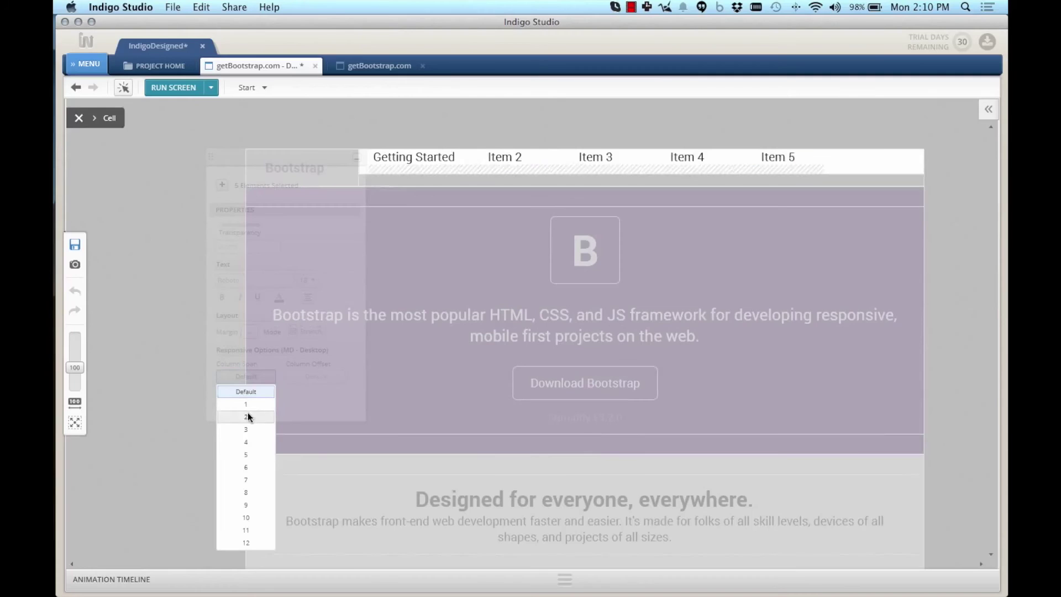
pyautogui.click(248, 413)
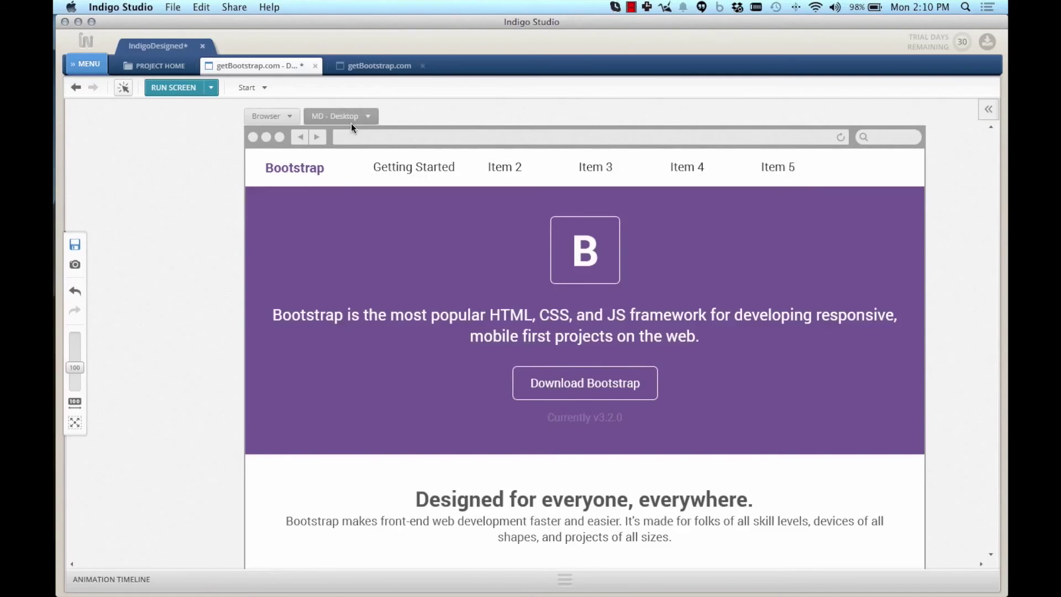
# Inspect the header row's hidden cells at the desktop size and view the design at LG - Lrg. Desktop
pyautogui.hscroll(3, 351, 124)
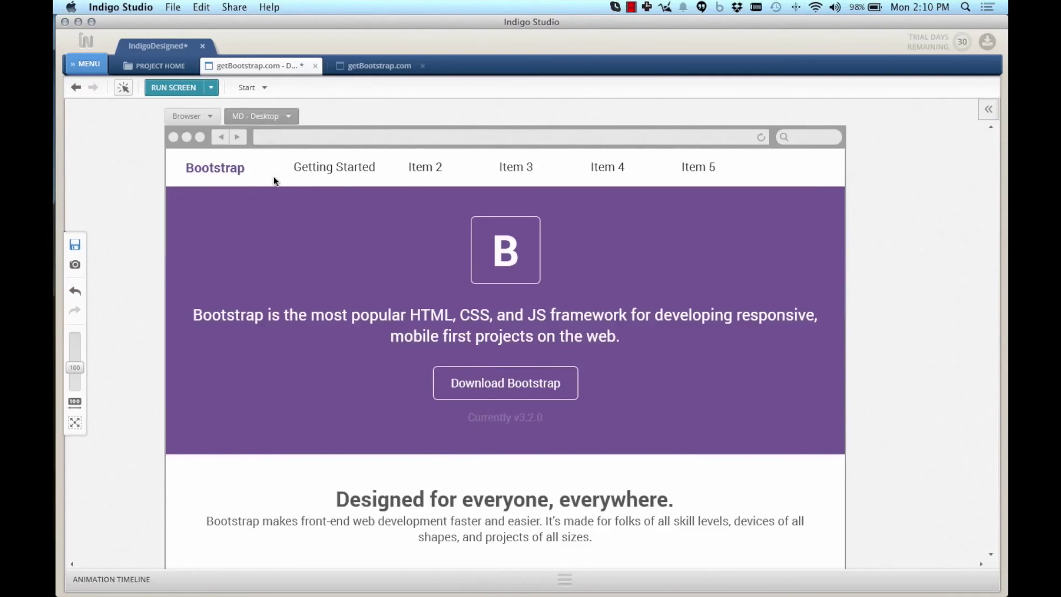
pyautogui.click(320, 180)
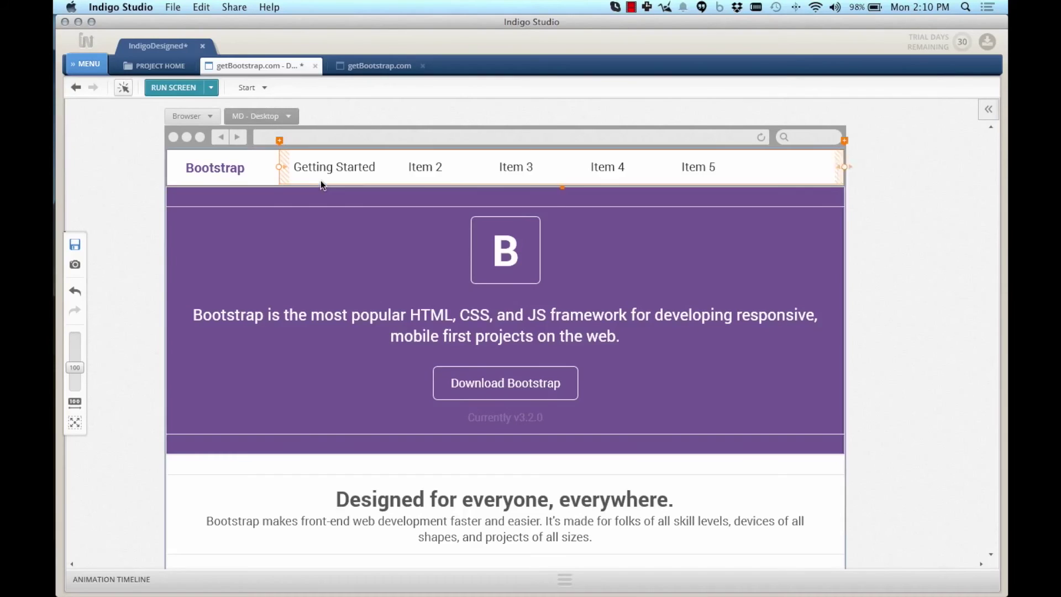
pyautogui.click(924, 159)
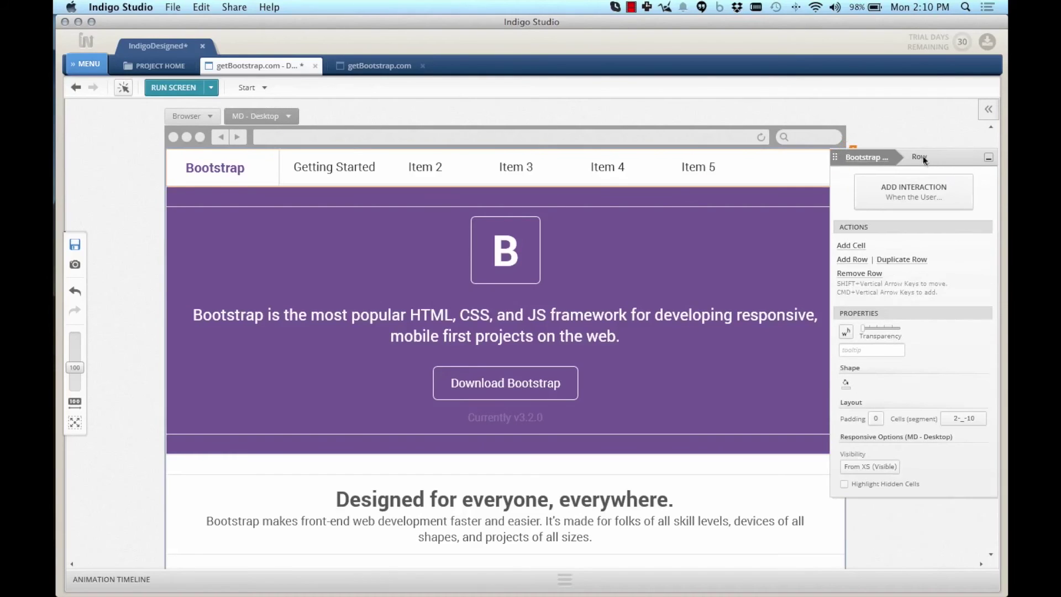
pyautogui.click(874, 483)
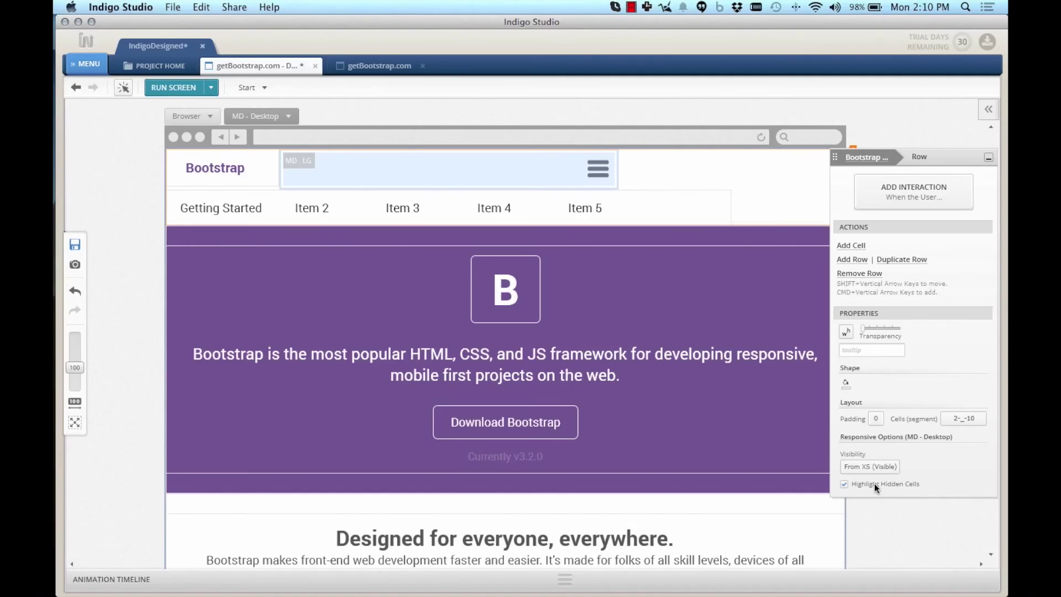
pyautogui.click(148, 219)
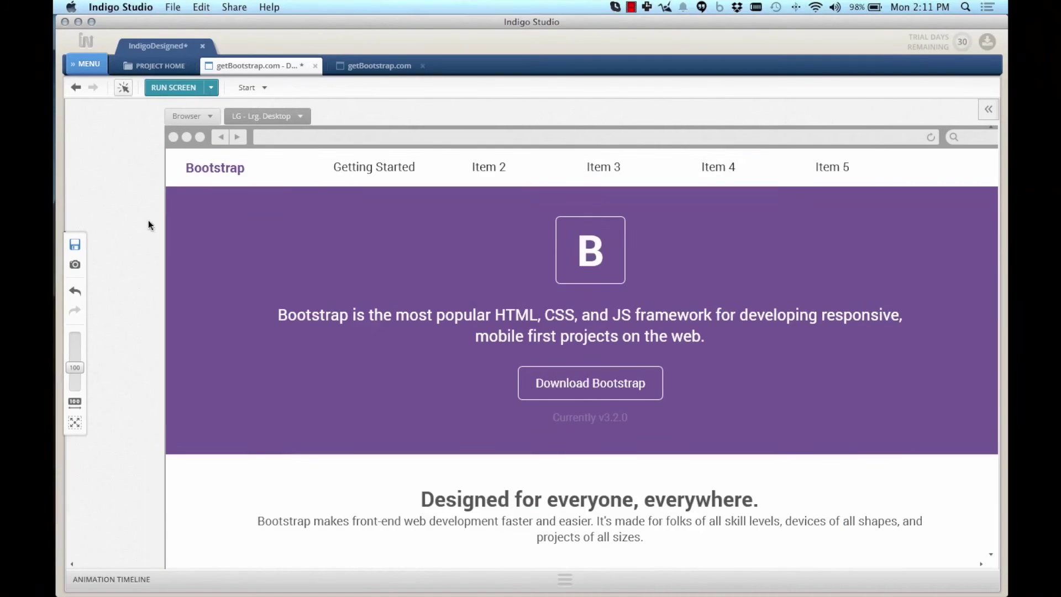
# Run the screen, make the prototype fill the preview window, and narrow the window from desktop to phone width
pyautogui.click(177, 87)
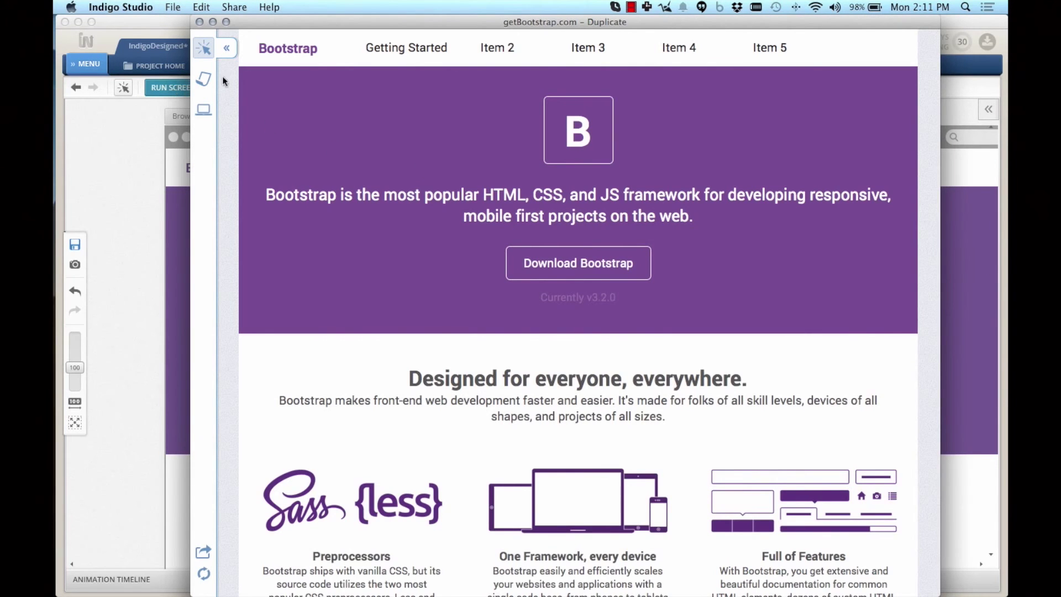
pyautogui.click(204, 110)
pyautogui.click(209, 259)
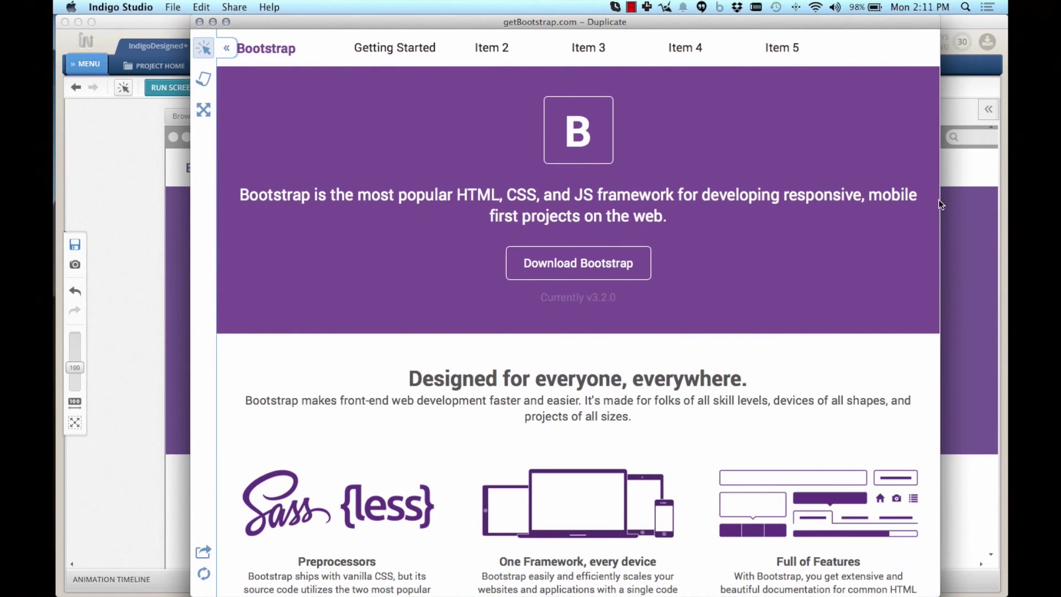
pyautogui.moveTo(939, 199); pyautogui.dragTo(873, 196)
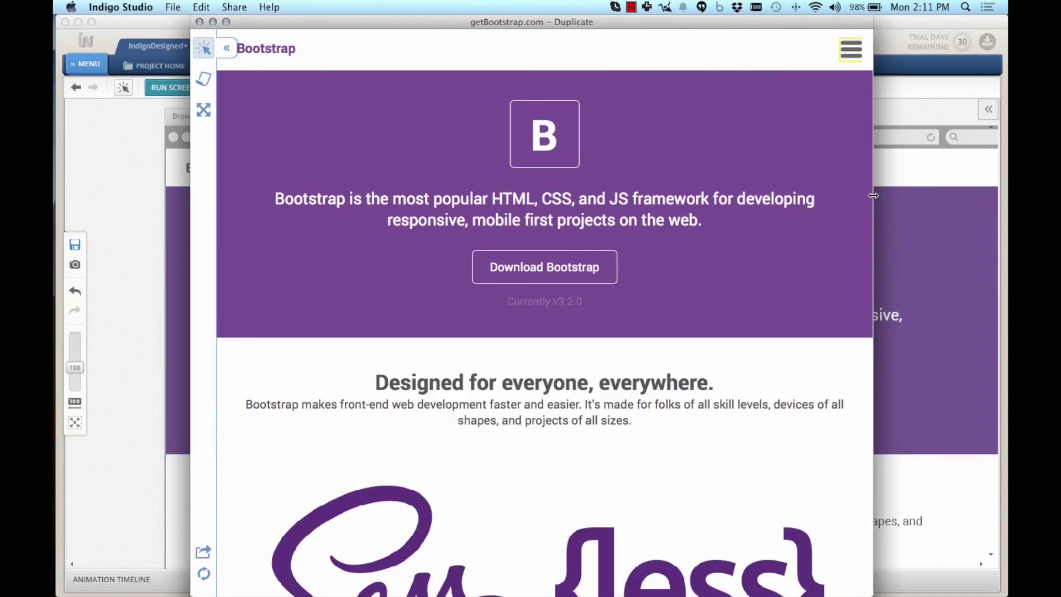
pyautogui.moveTo(873, 195); pyautogui.dragTo(443, 188)
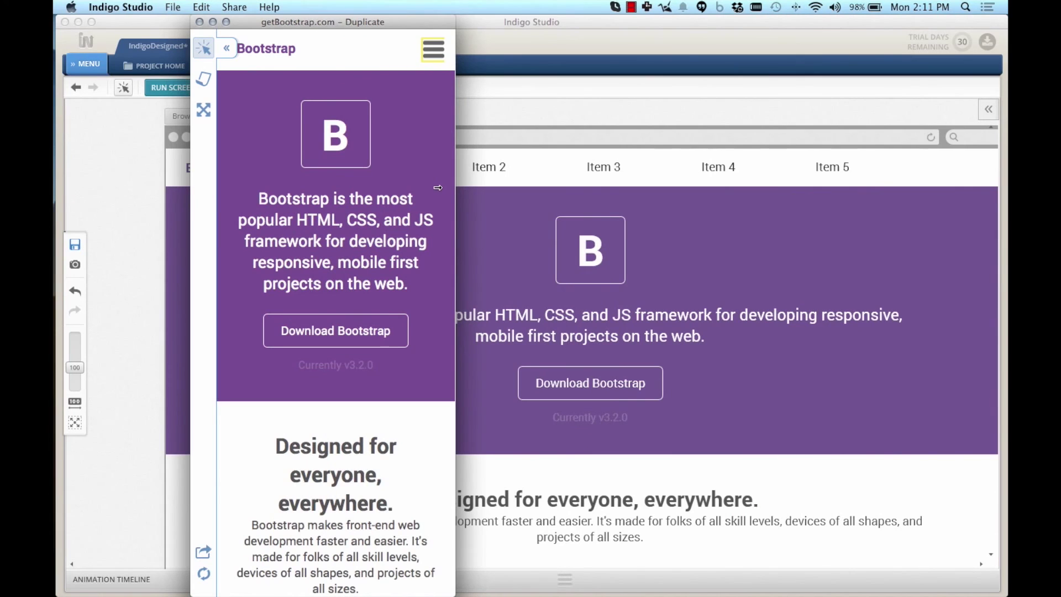
# Collapse the preview's side toolbar, test the menu icon at phone width, and return to the design
pyautogui.click(227, 48)
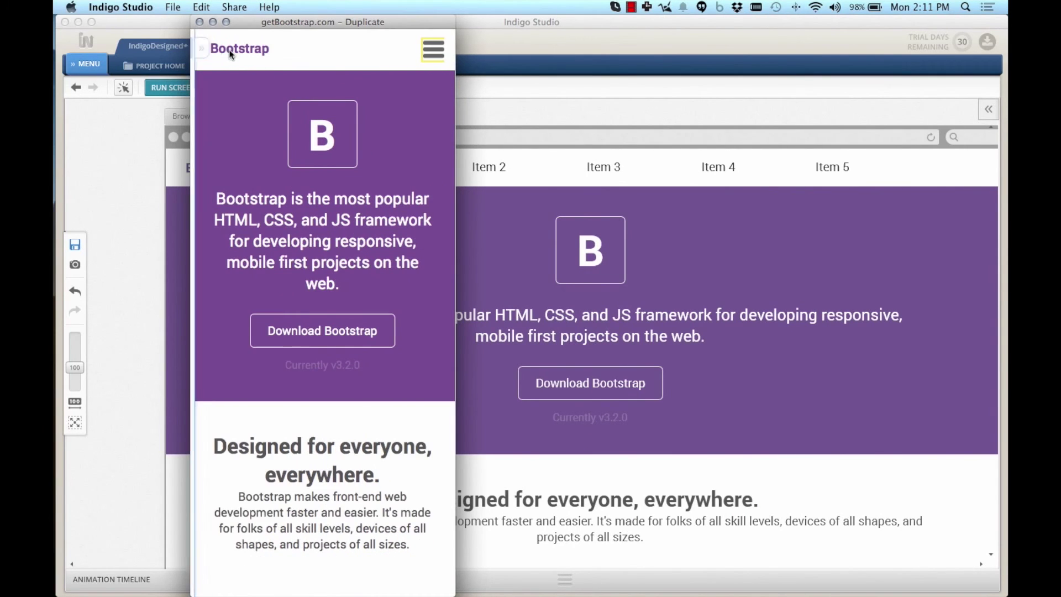
pyautogui.click(434, 52)
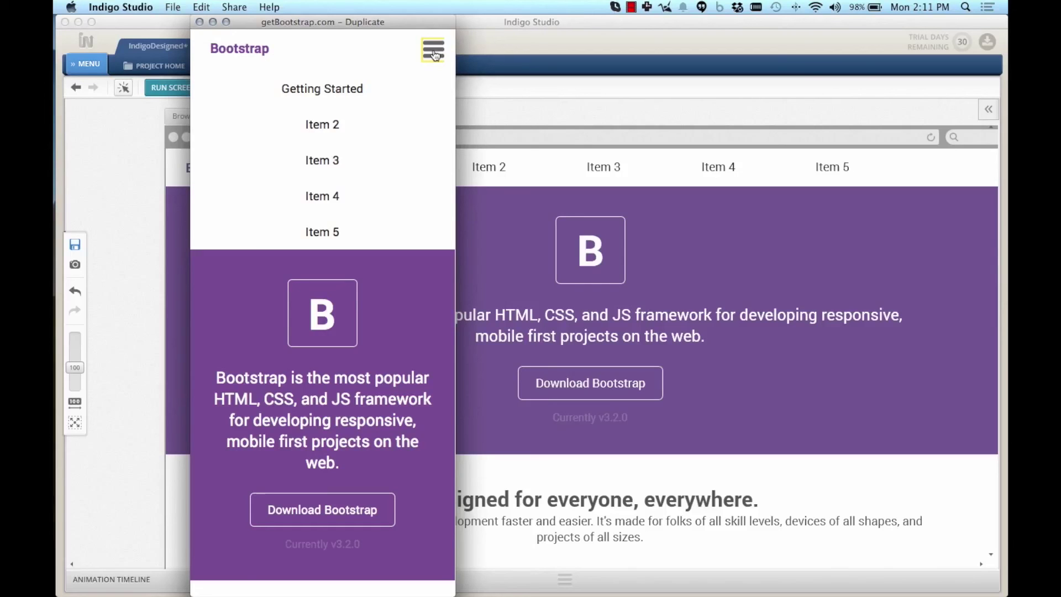
pyautogui.moveTo(455, 55); pyautogui.dragTo(490, 56)
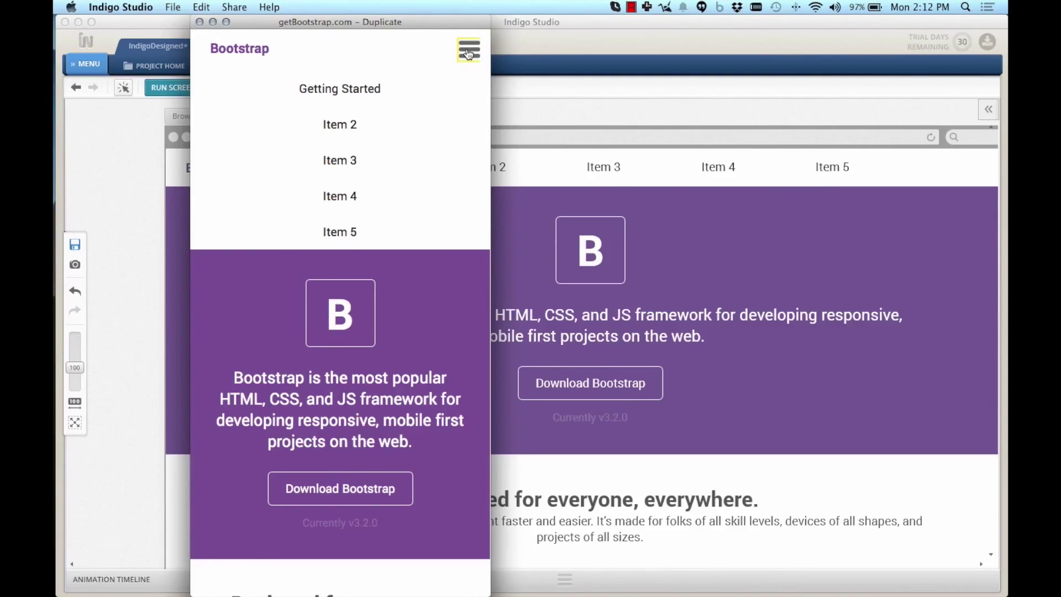
pyautogui.click(105, 157)
# Switch the design to XS - Phone and edit the menu icon's Taps/Clicks interaction to reverse the changes on repeat (Toggle)
pyautogui.click(276, 117)
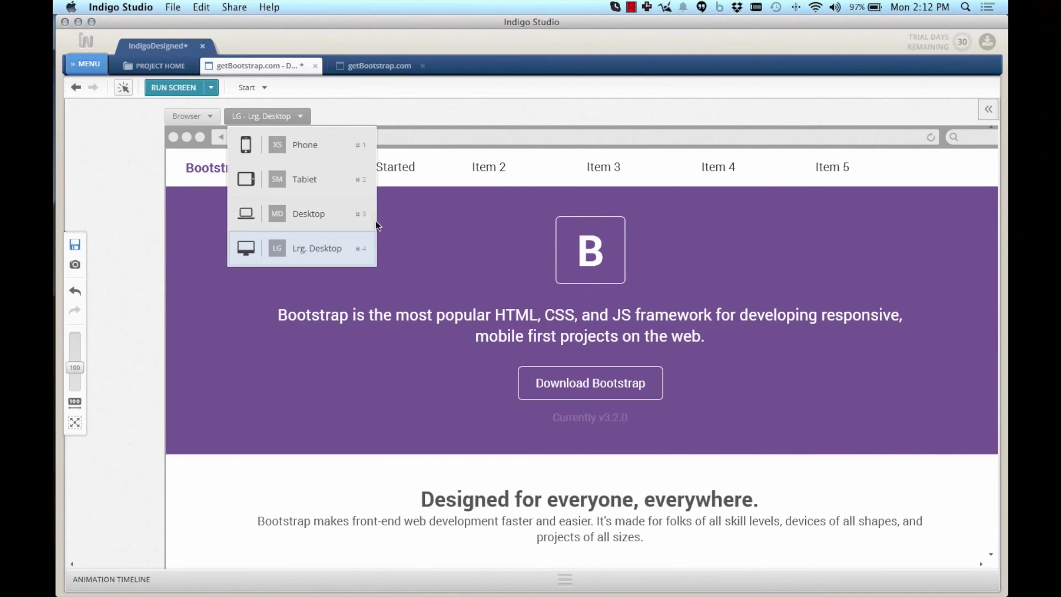
pyautogui.click(327, 147)
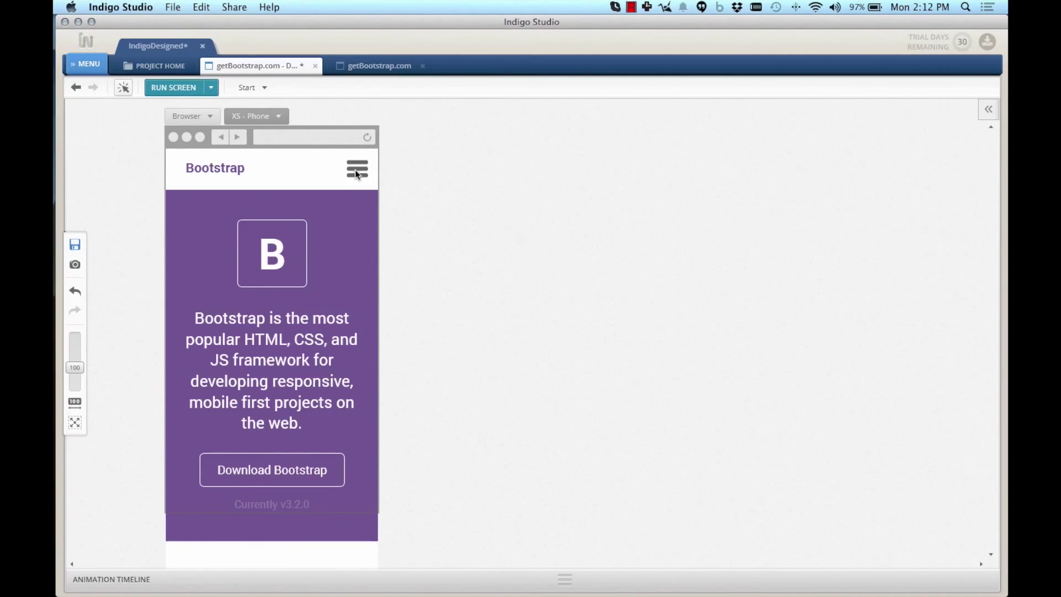
pyautogui.click(355, 173)
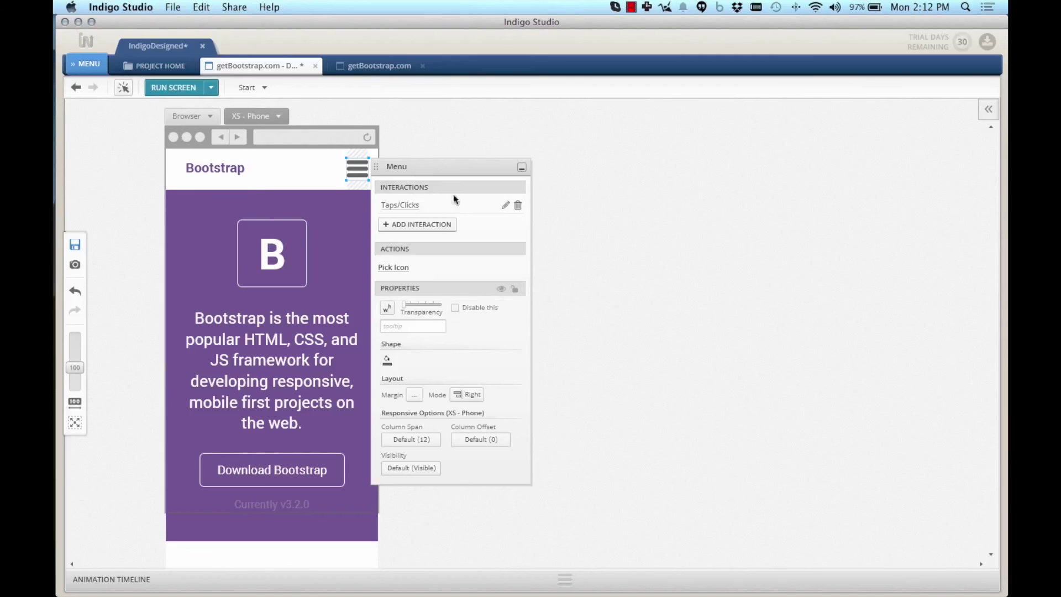
pyautogui.click(505, 205)
pyautogui.click(404, 419)
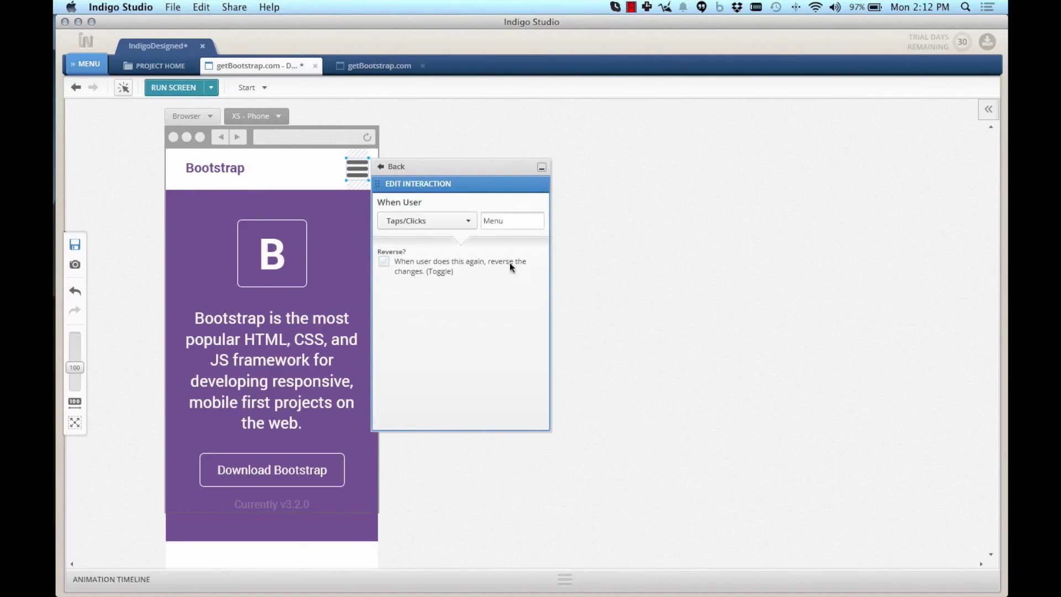
pyautogui.click(384, 262)
pyautogui.click(151, 184)
# Run the screen again and test opening and closing the list with the menu icon
pyautogui.click(165, 89)
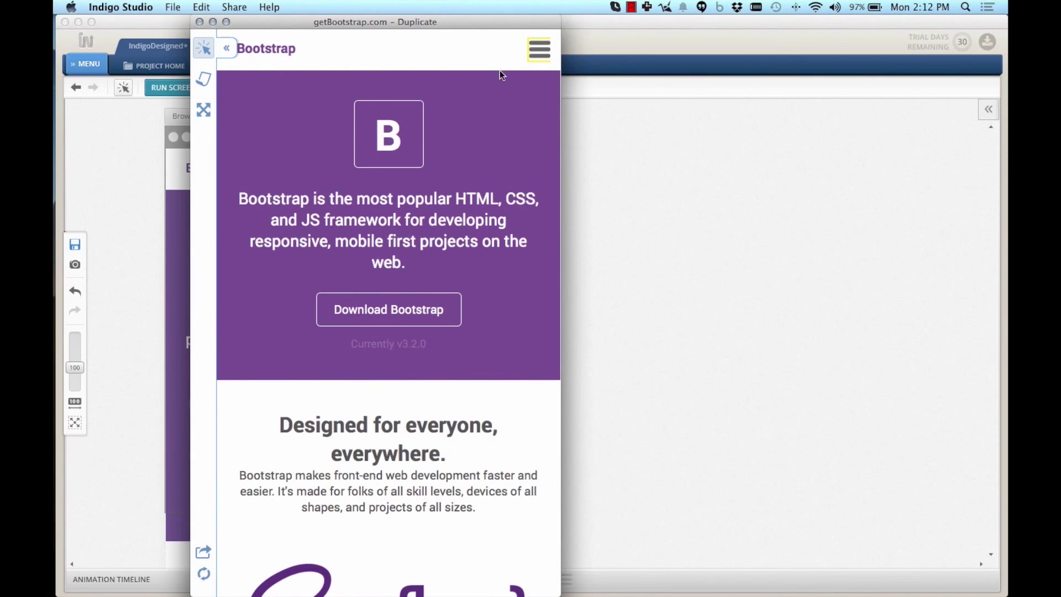
pyautogui.click(537, 50)
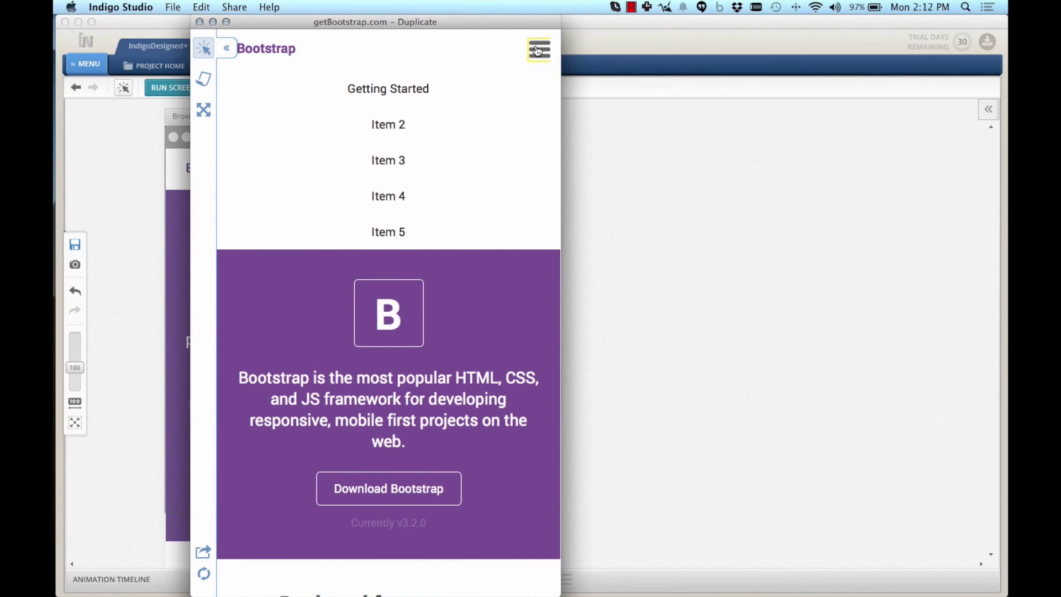
pyautogui.click(537, 50)
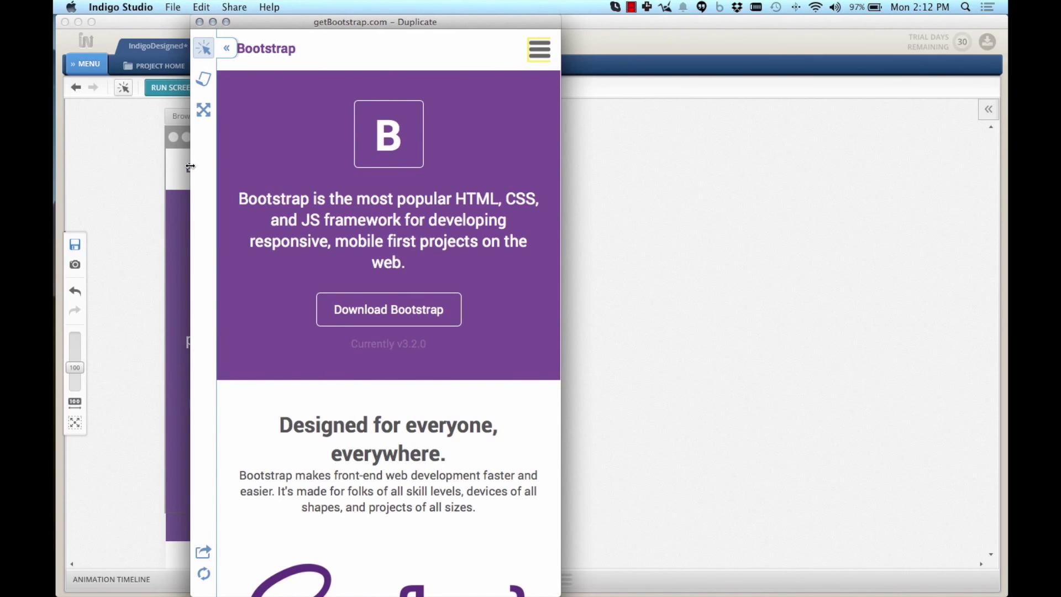